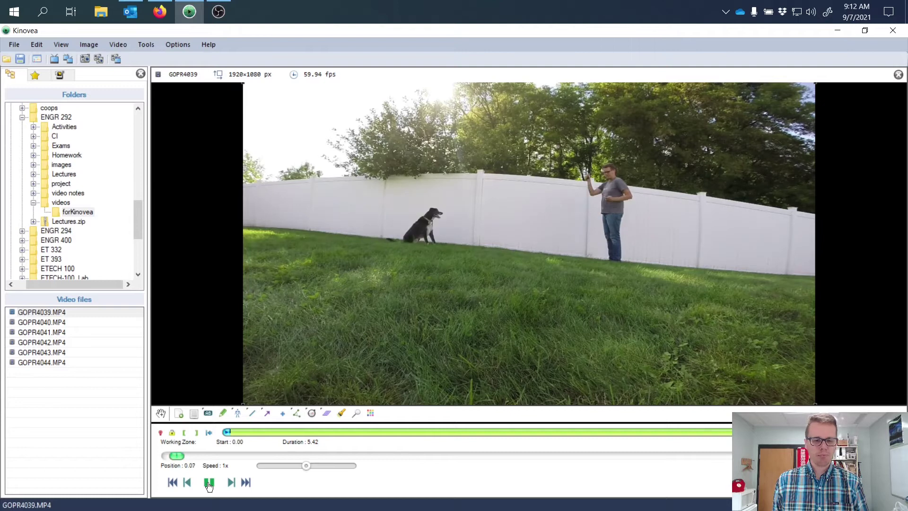
# Start the working zone at 2.99 s, on the frame where the throwing hand is low, just before the ball toss.
pyautogui.click(210, 484)
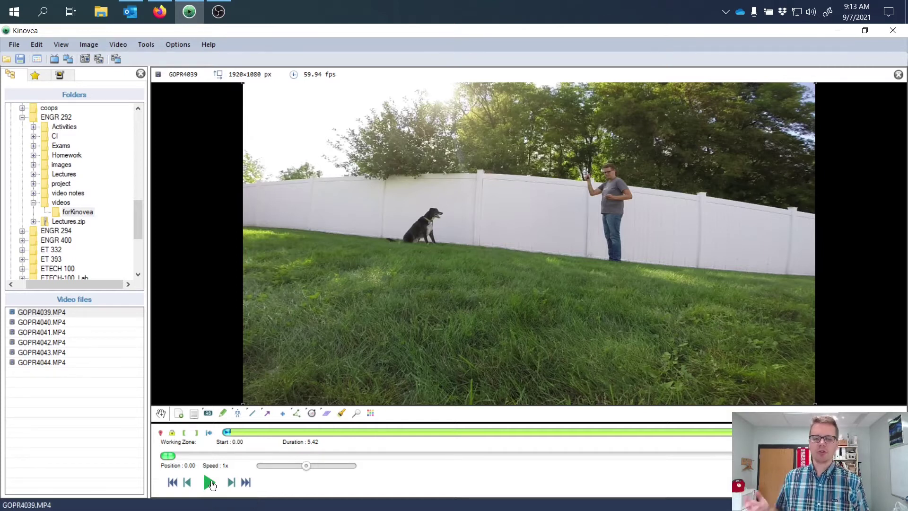
pyautogui.click(210, 484)
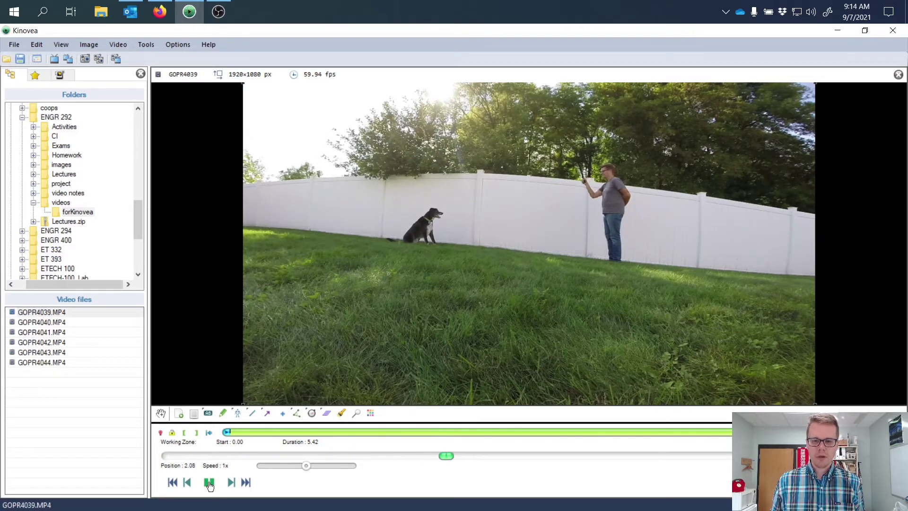
pyautogui.click(209, 483)
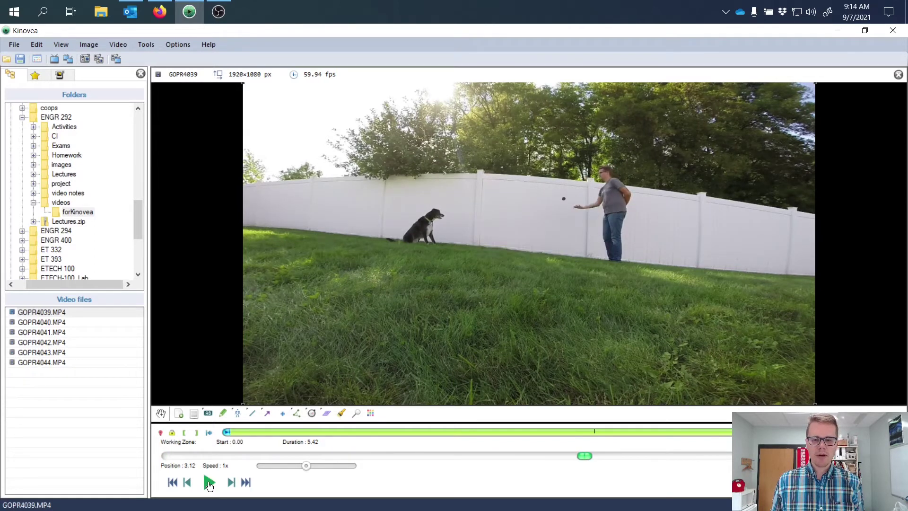
pyautogui.click(192, 483)
pyautogui.click(193, 484)
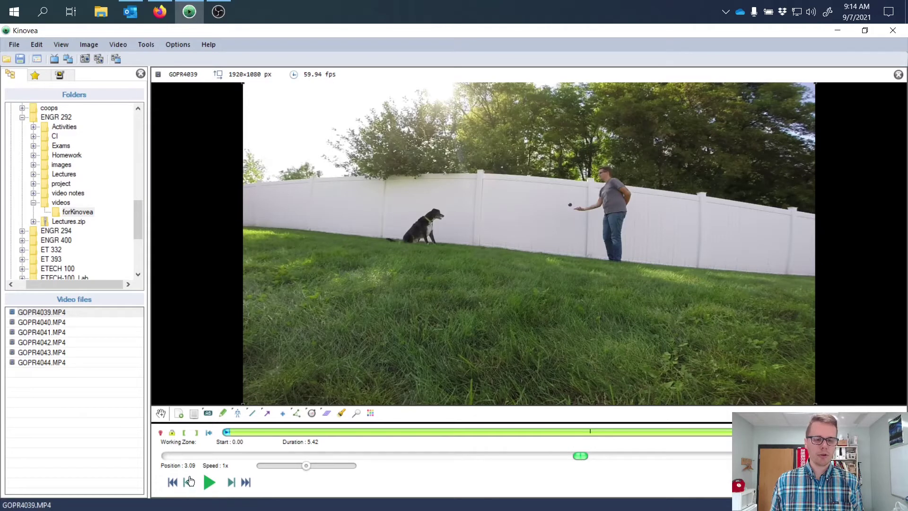
pyautogui.click(189, 485)
pyautogui.click(189, 485)
pyautogui.click(189, 486)
pyautogui.click(190, 486)
pyautogui.click(190, 486)
pyautogui.click(190, 486)
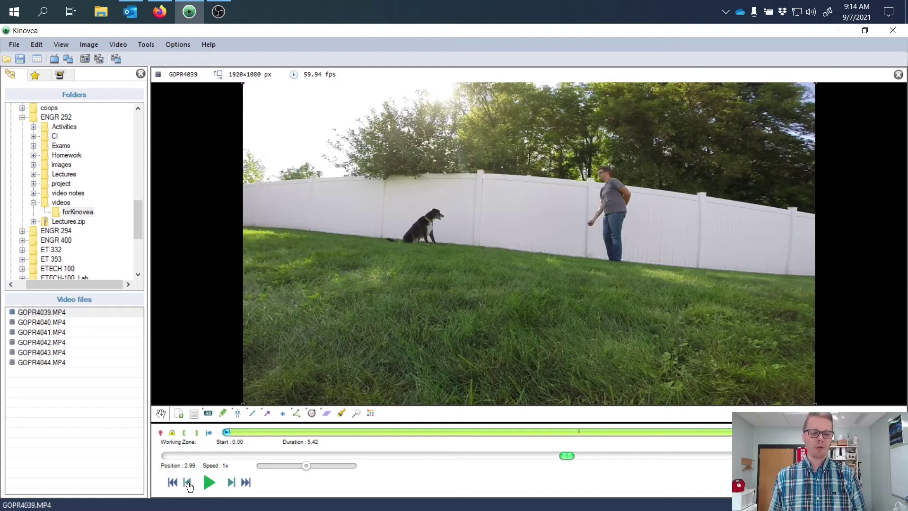
pyautogui.click(185, 433)
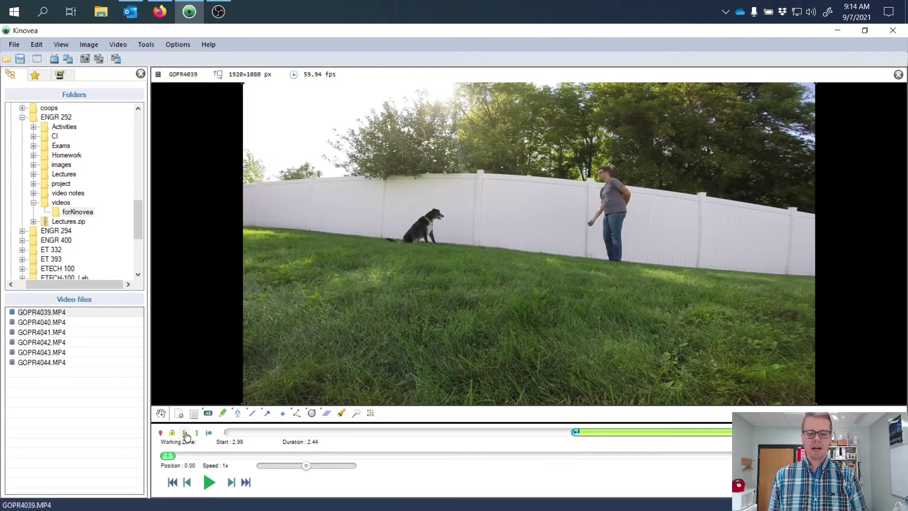
# End the working zone on the frame 0.73 s after its start, where the dog is up catching the ball.
pyautogui.click(232, 482)
pyautogui.click(231, 482)
pyautogui.click(232, 482)
pyautogui.click(232, 482)
pyautogui.click(231, 482)
pyautogui.click(231, 482)
pyautogui.click(231, 482)
pyautogui.click(231, 482)
pyautogui.click(231, 482)
pyautogui.click(231, 482)
pyautogui.click(231, 482)
pyautogui.click(231, 482)
pyautogui.click(231, 482)
pyautogui.click(231, 482)
pyautogui.click(231, 482)
pyautogui.click(231, 482)
pyautogui.click(231, 482)
pyautogui.click(231, 482)
pyautogui.click(232, 482)
pyautogui.click(231, 482)
pyautogui.click(231, 482)
pyautogui.click(231, 482)
pyautogui.click(231, 482)
pyautogui.click(231, 482)
pyautogui.click(231, 482)
pyautogui.click(231, 482)
pyautogui.click(231, 482)
pyautogui.click(231, 481)
pyautogui.click(232, 482)
pyautogui.click(231, 482)
pyautogui.click(232, 481)
pyautogui.click(231, 481)
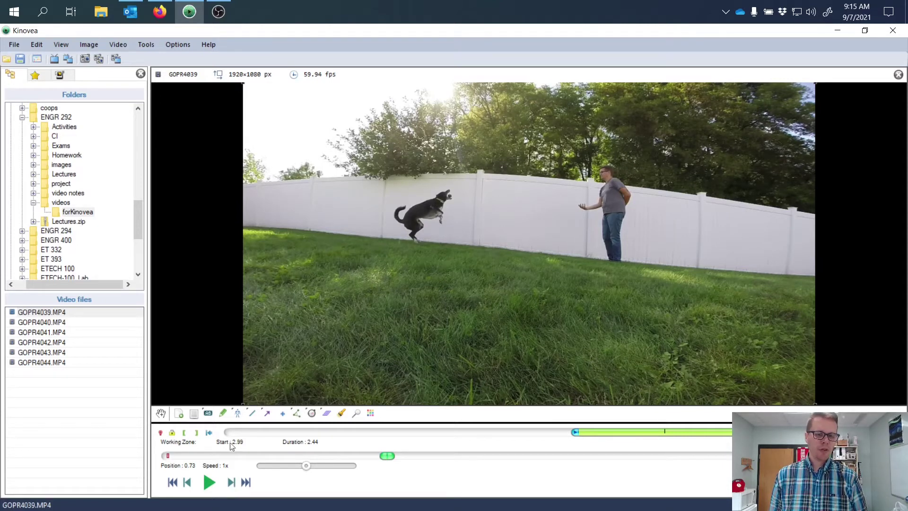
pyautogui.click(198, 434)
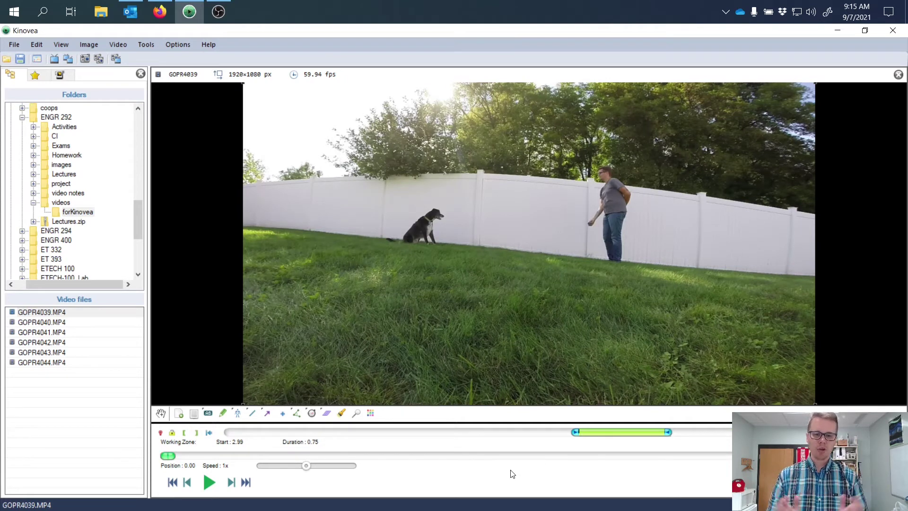
# Play the trimmed working zone to check the throw and return to its first frame.
pyautogui.click(210, 483)
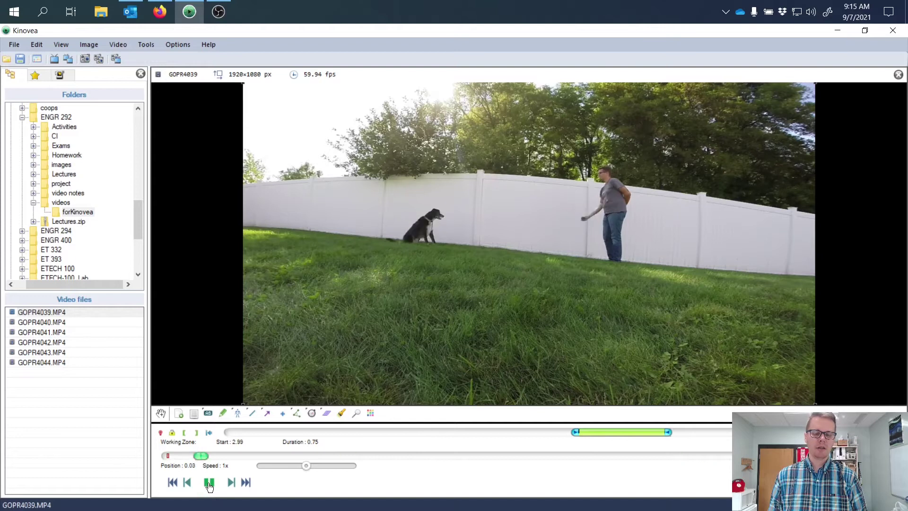
pyautogui.click(210, 482)
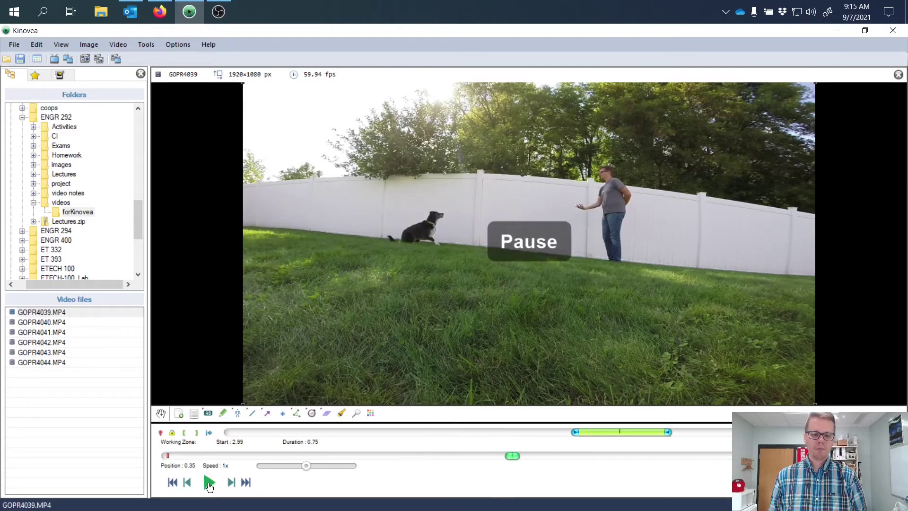
pyautogui.click(187, 482)
pyautogui.click(173, 482)
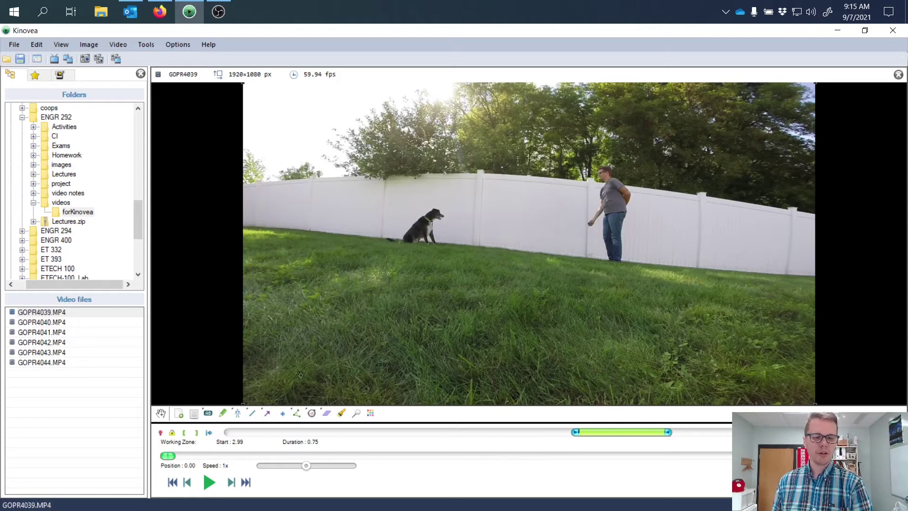
# Draw a vertical line along the fence post beside the man, from the ground to the post's top.
pyautogui.click(251, 413)
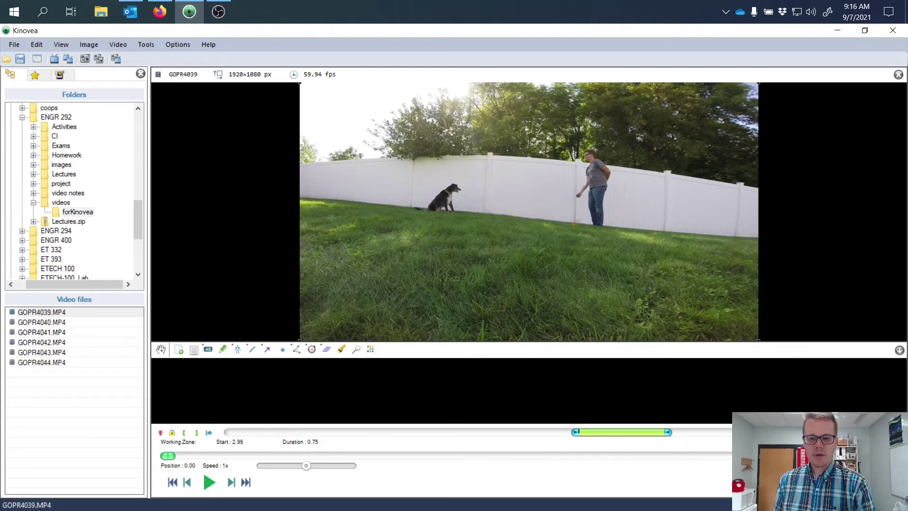
pyautogui.press('Insert')
pyautogui.moveTo(574, 204); pyautogui.dragTo(577, 159)
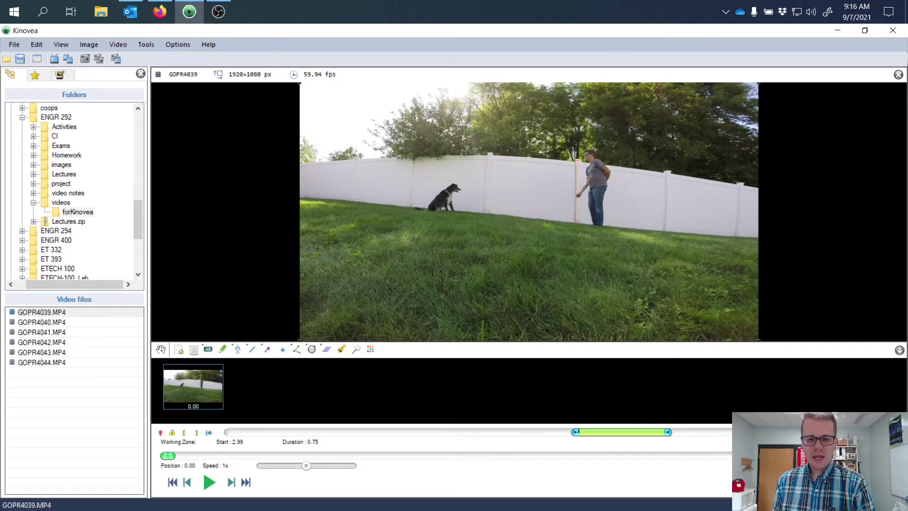
# Calibrate the fence post line to 6 feet and let it define the vertical axis of the coordinate system.
pyautogui.rightClick(575, 180)
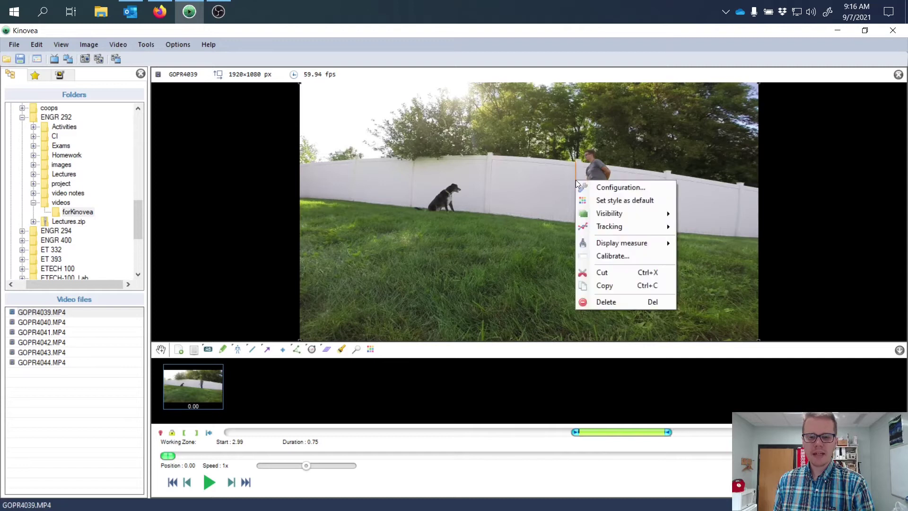
pyautogui.click(606, 260)
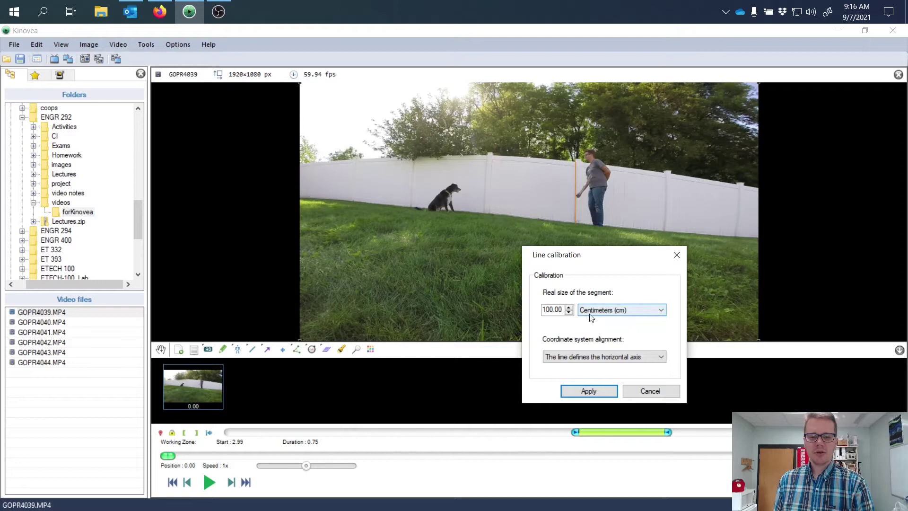
pyautogui.click(603, 311)
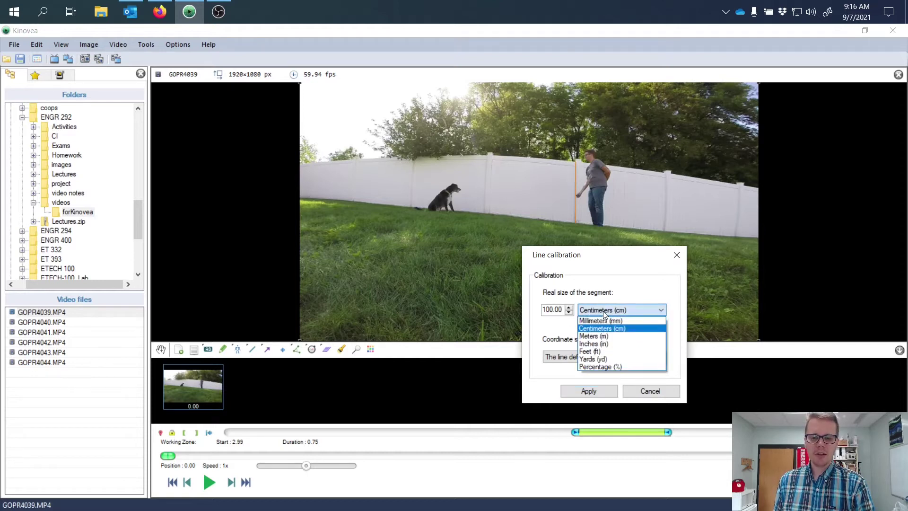
pyautogui.click(606, 354)
pyautogui.doubleClick(556, 310)
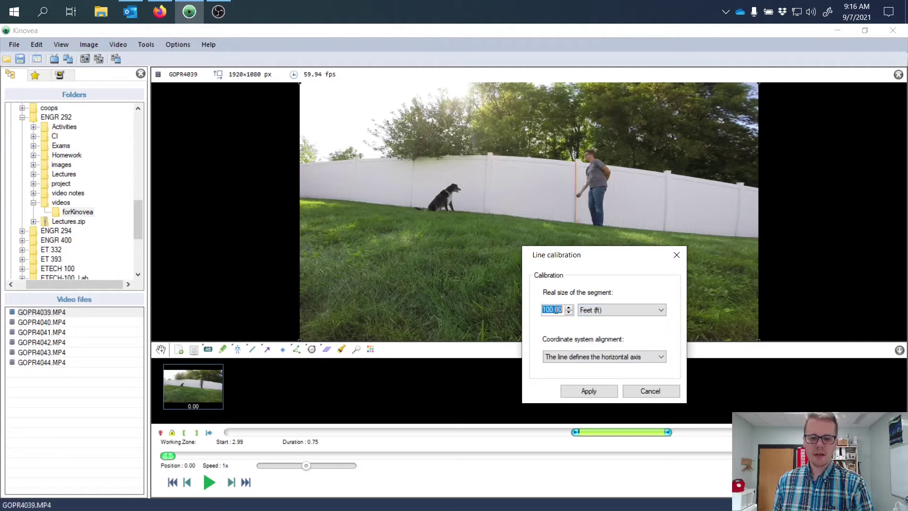
pyautogui.click(556, 309)
pyautogui.doubleClick(556, 310)
pyautogui.write('6')
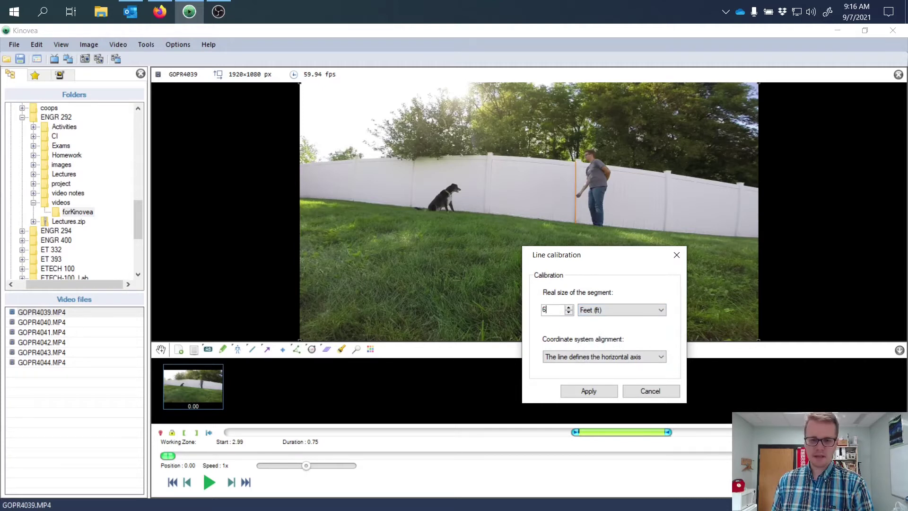
pyautogui.click(569, 358)
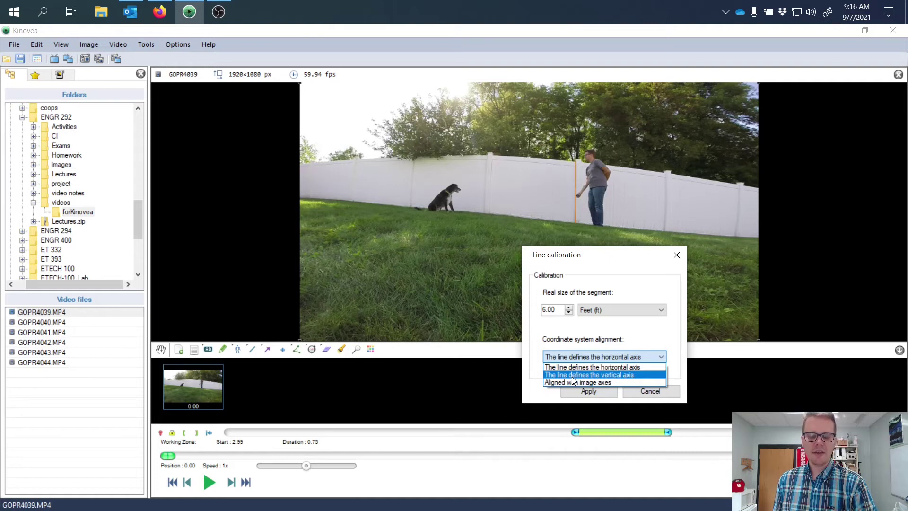
pyautogui.click(573, 377)
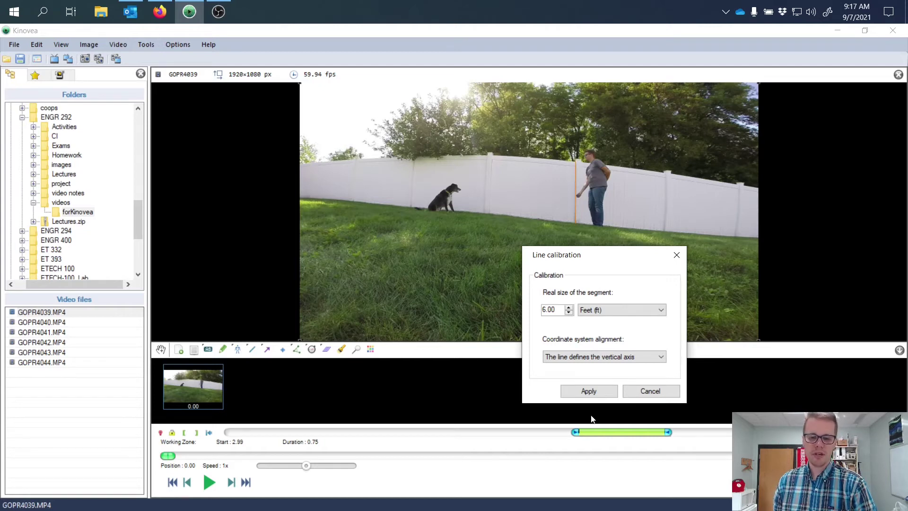
pyautogui.click(588, 392)
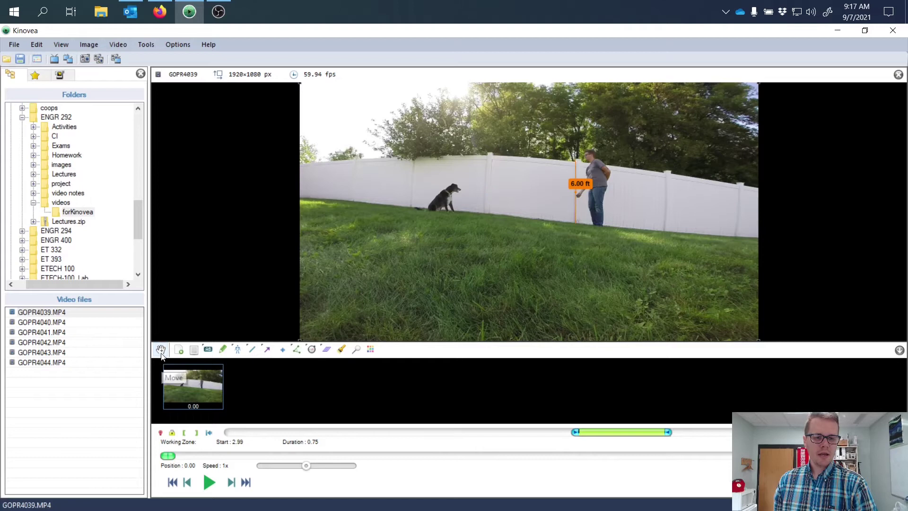
# Move the calibration line away from the man to the far right end of the fence and collapse the key image strip.
pyautogui.moveTo(574, 177); pyautogui.dragTo(729, 190)
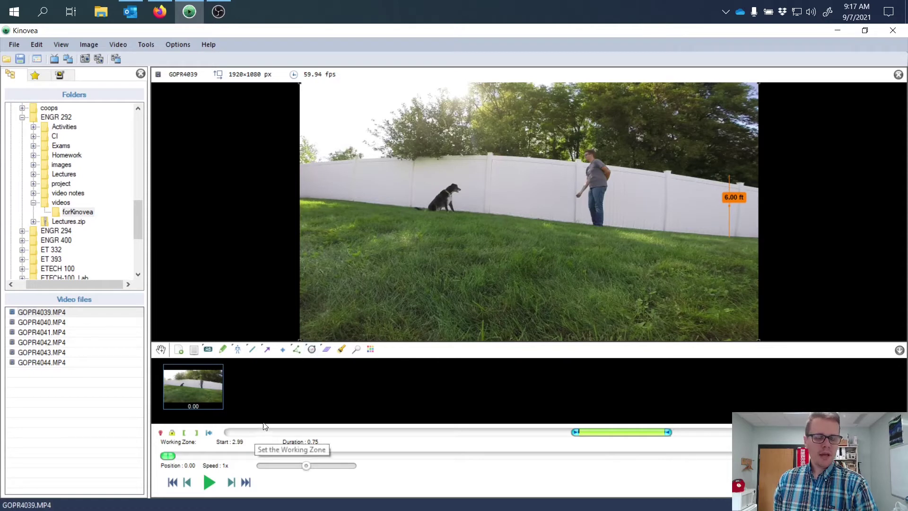
pyautogui.click(900, 350)
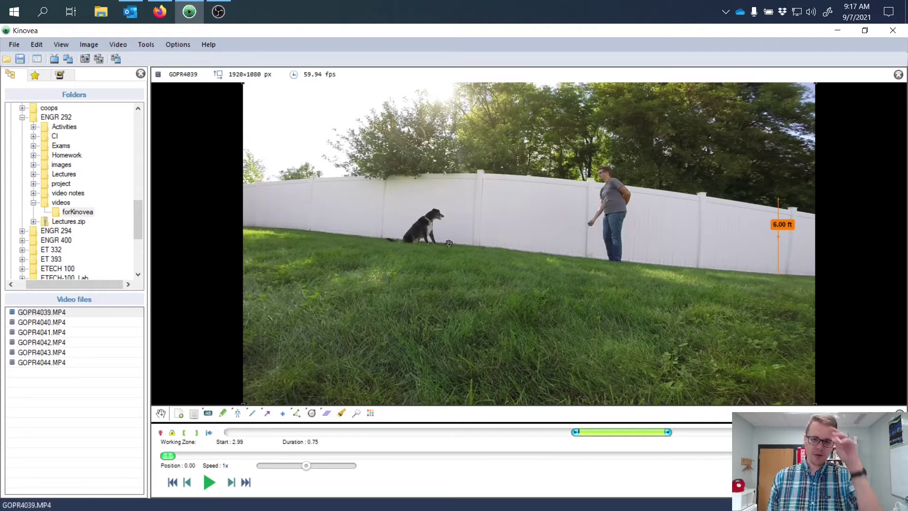
pyautogui.rightClick(590, 224)
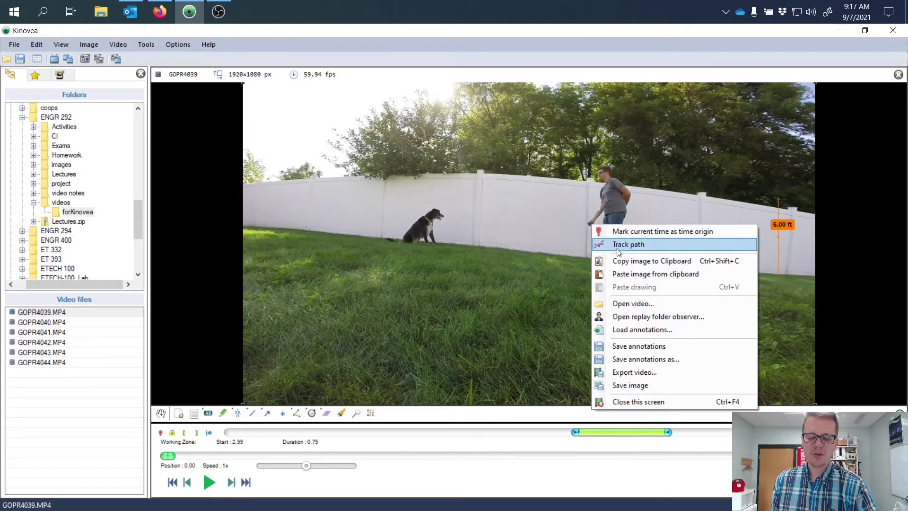
pyautogui.click(574, 189)
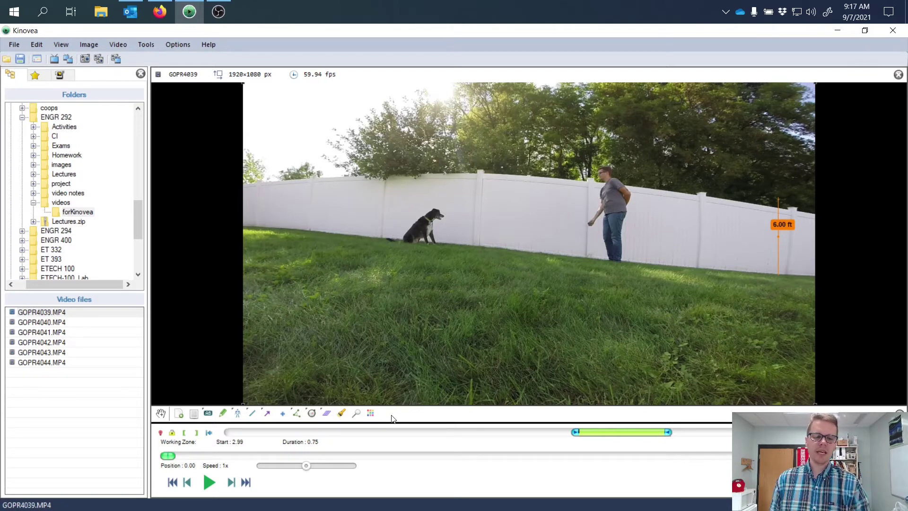
pyautogui.click(231, 482)
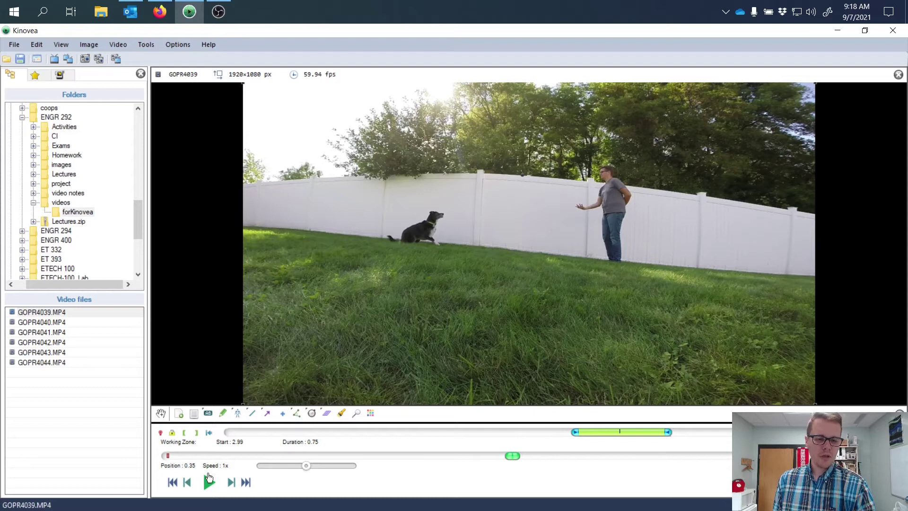
pyautogui.click(173, 482)
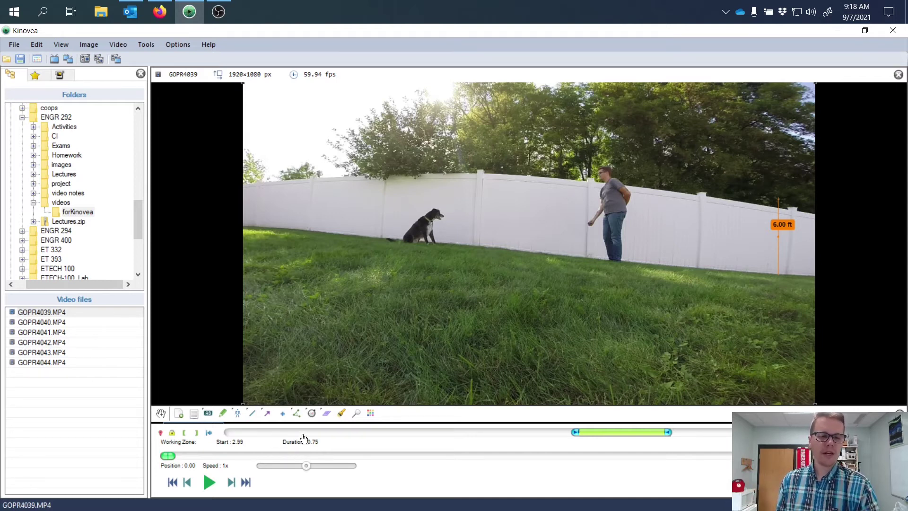
# Magnify the area containing the dog and the man at x1.75 and switch the magnifier to direct zoom.
pyautogui.click(356, 413)
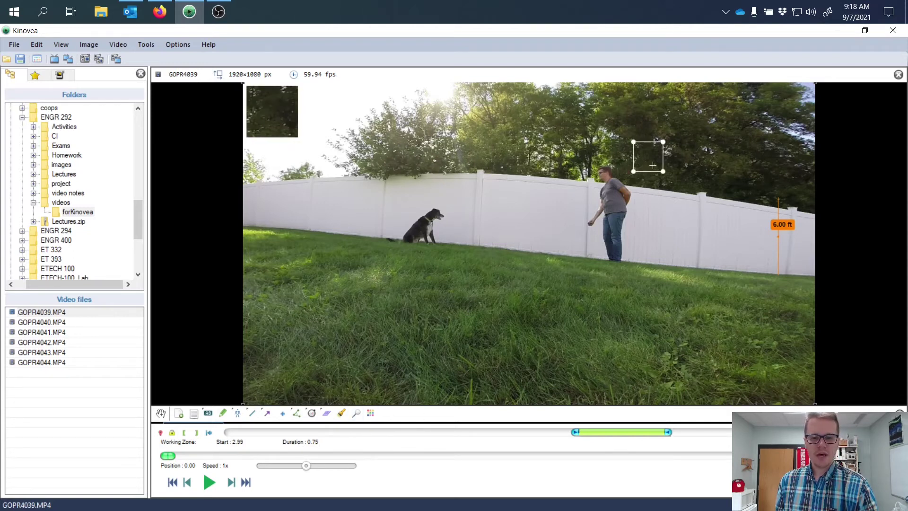
pyautogui.click(662, 160)
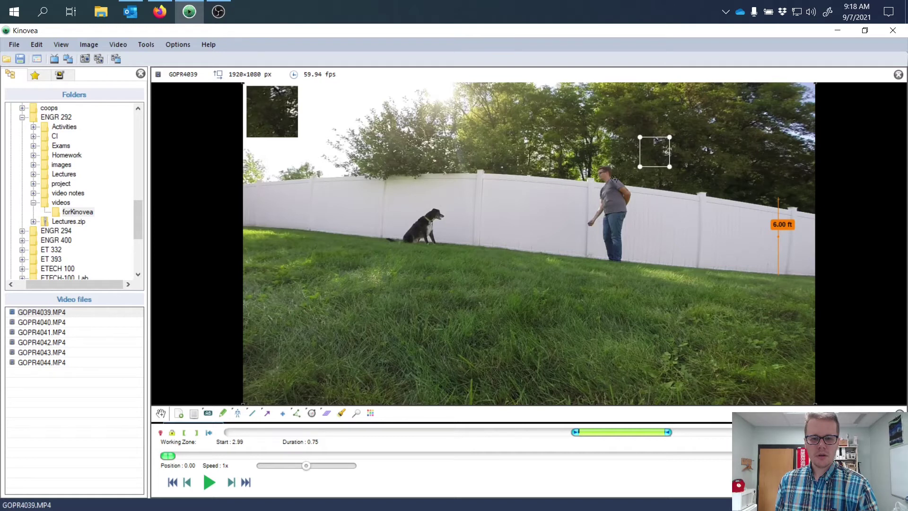
pyautogui.moveTo(640, 166); pyautogui.dragTo(365, 287)
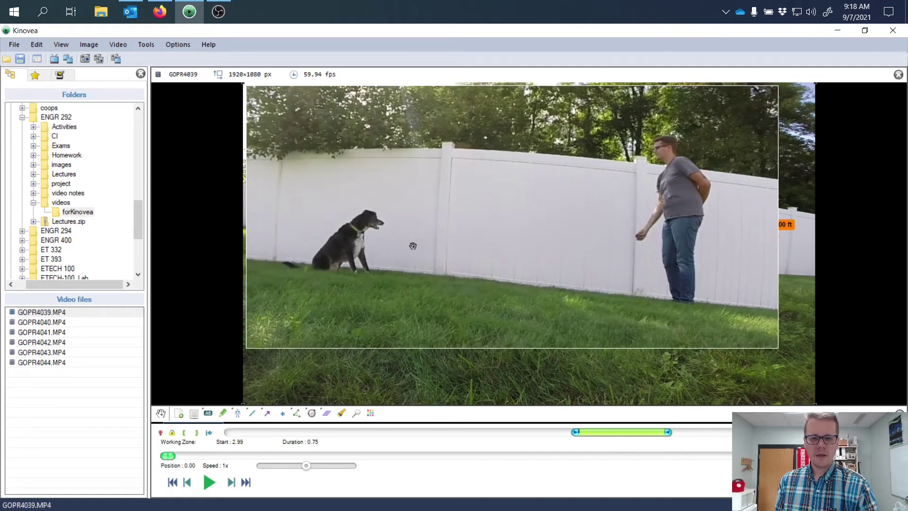
pyautogui.rightClick(439, 217)
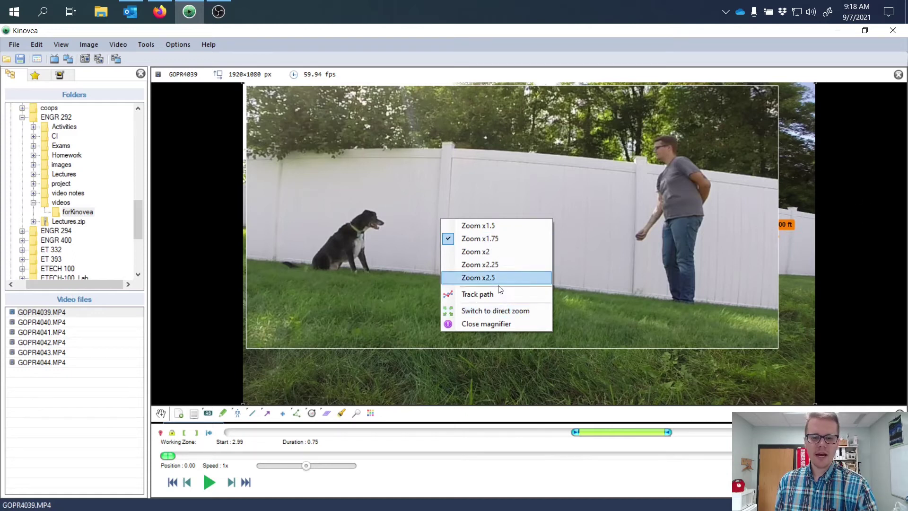
pyautogui.click(487, 311)
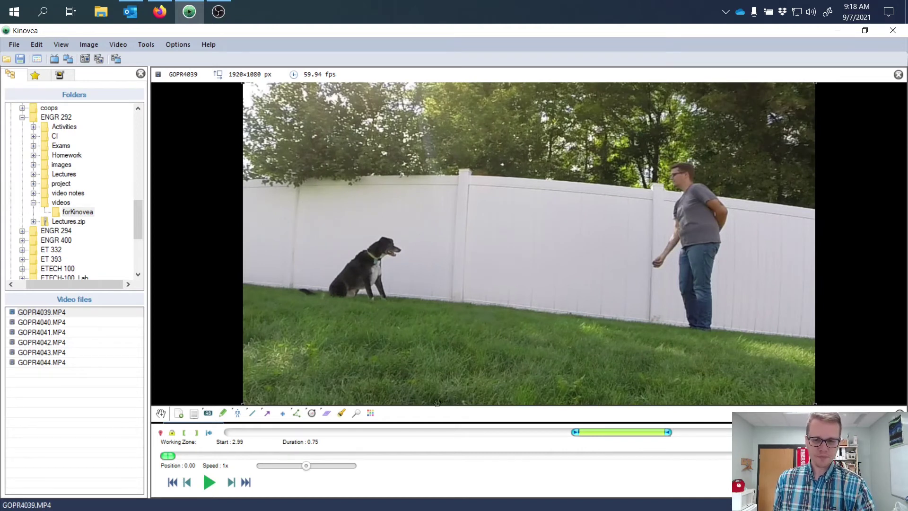
# Start tracking the path of the ball in the man's hand and recentre the tracker on the ball one frame on.
pyautogui.rightClick(656, 263)
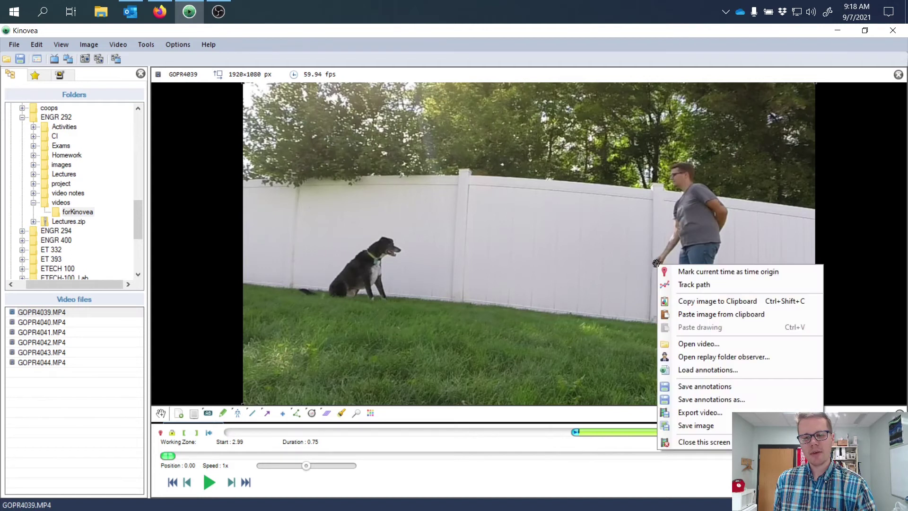
pyautogui.click(682, 284)
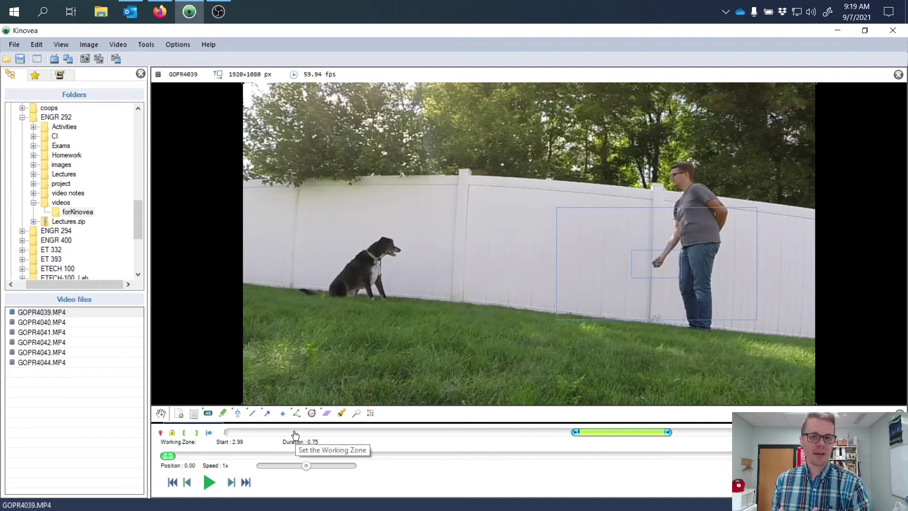
pyautogui.click(232, 488)
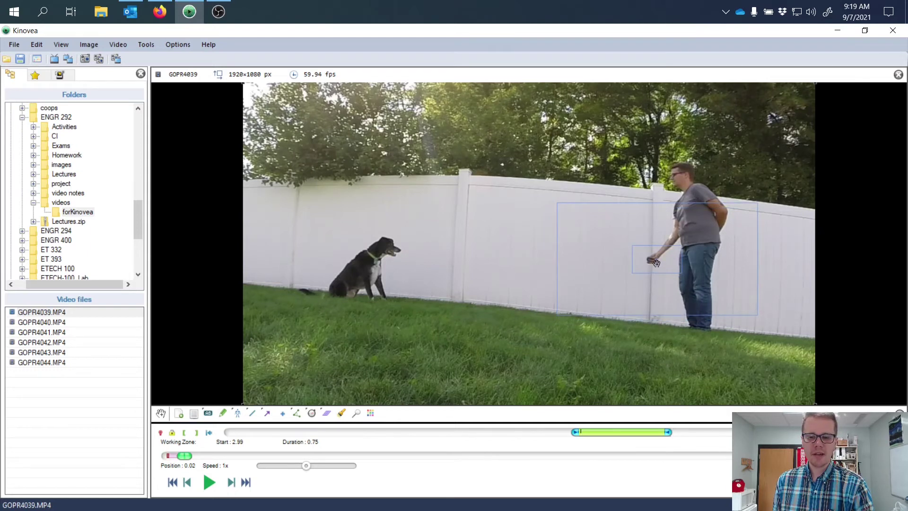
pyautogui.moveTo(675, 275); pyautogui.dragTo(649, 260)
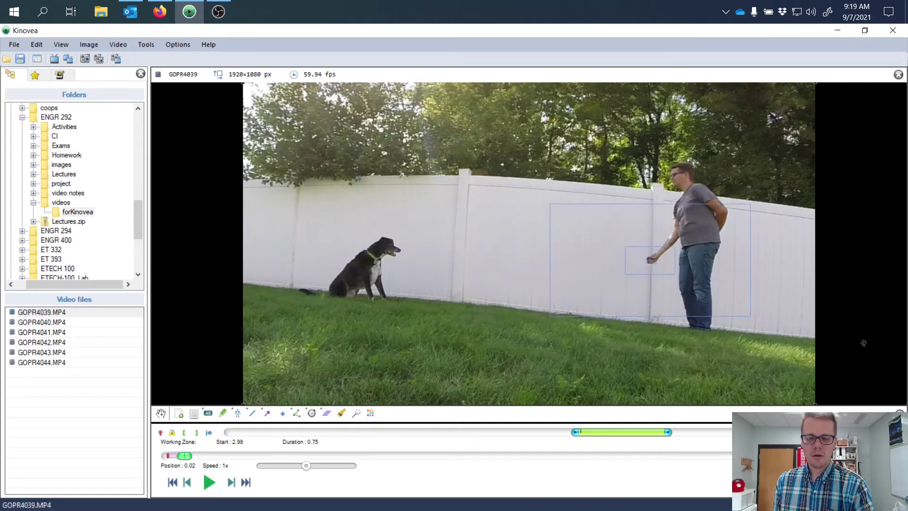
# Advance the tracking frame by frame to the ball's release at 0.08 s, realigning the tracker wherever it drifts off the ball.
pyautogui.click(231, 482)
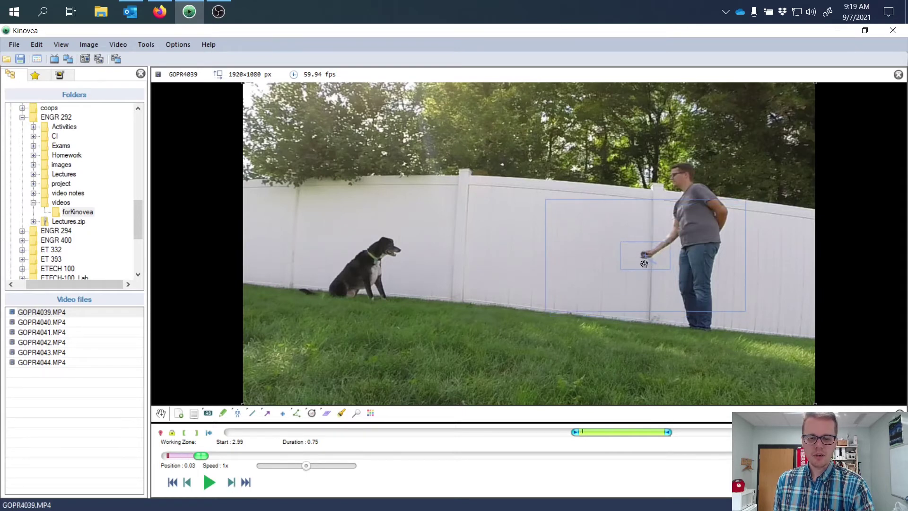
pyautogui.click(232, 482)
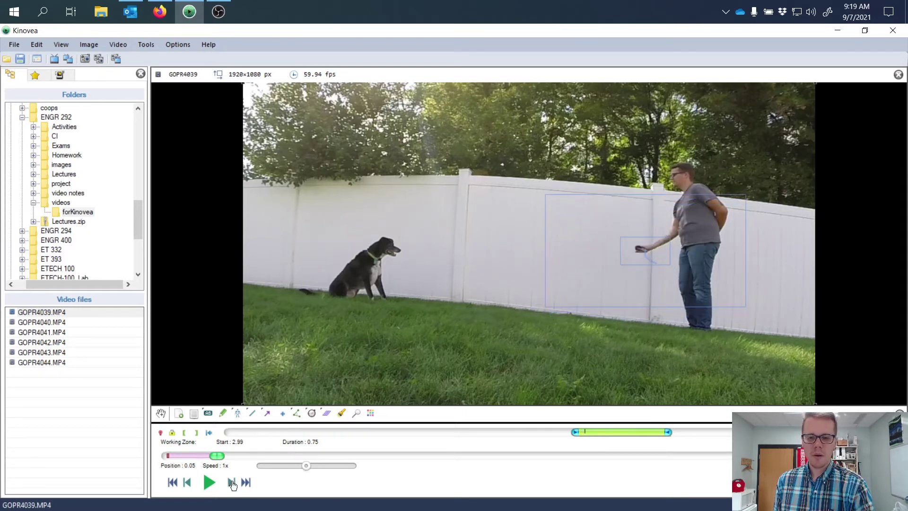
pyautogui.moveTo(667, 265); pyautogui.dragTo(658, 262)
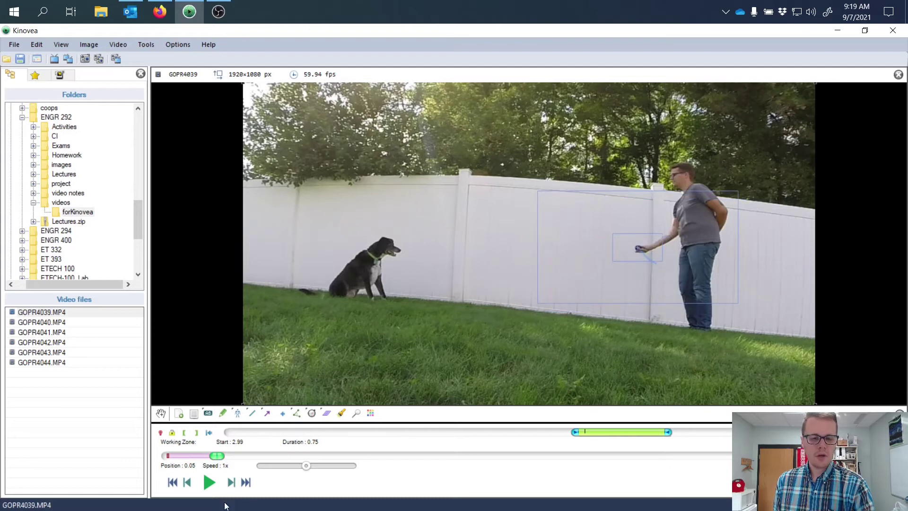
pyautogui.click(231, 482)
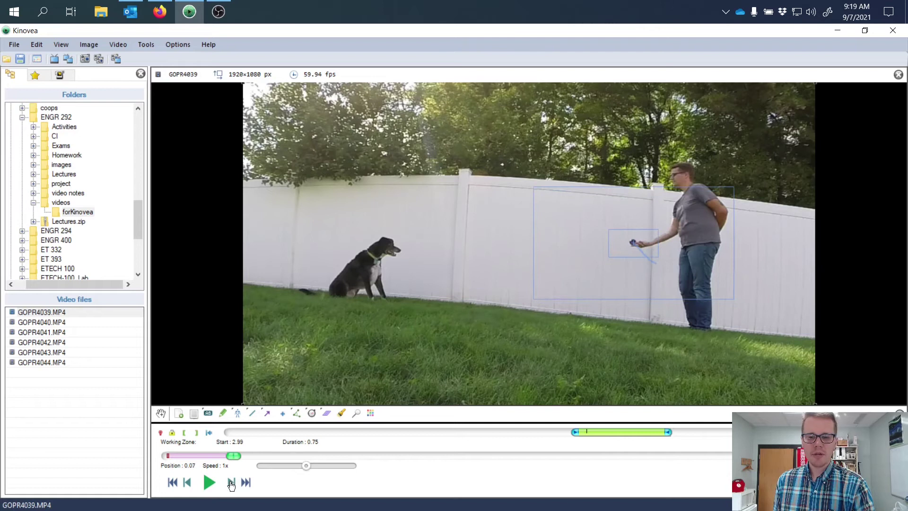
pyautogui.click(232, 483)
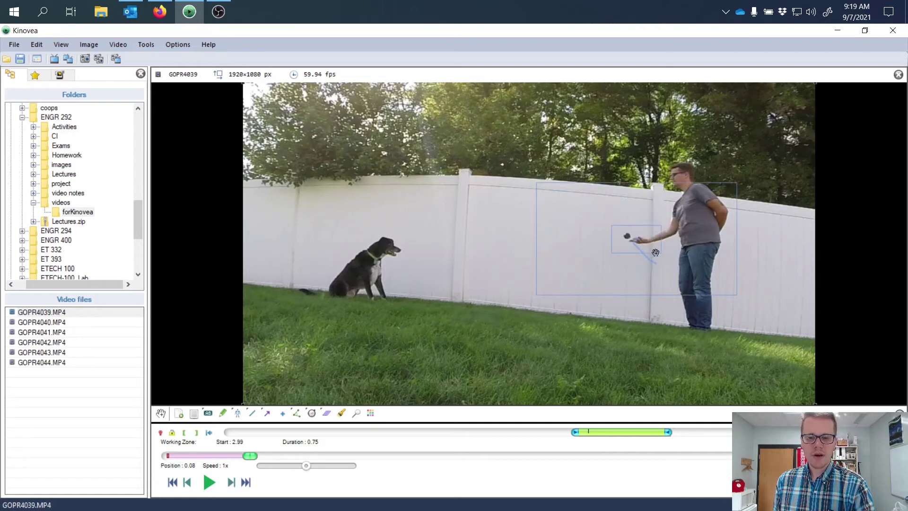
pyautogui.moveTo(655, 254); pyautogui.dragTo(645, 252)
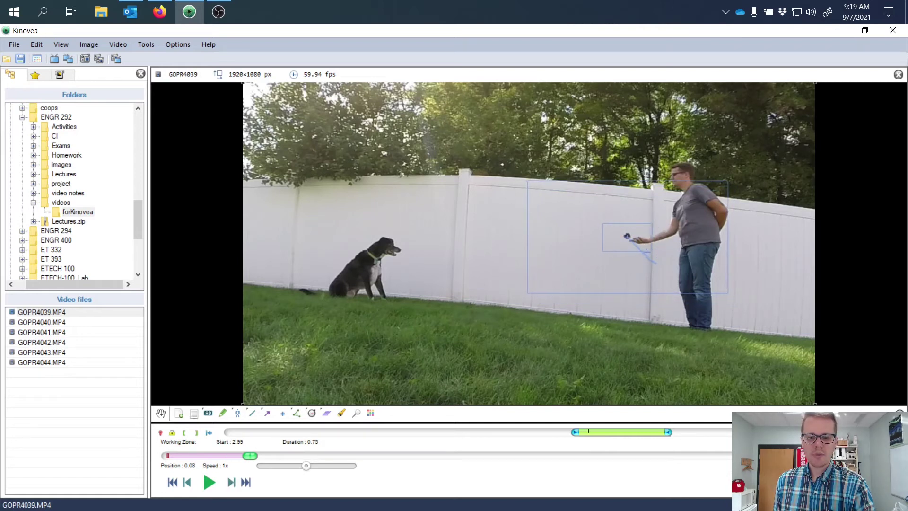
# Continue tracking the ball's rise frame by frame after its release and realign the tracker on the ball.
pyautogui.click(232, 483)
pyautogui.click(231, 482)
pyautogui.click(231, 482)
pyautogui.click(231, 483)
pyautogui.click(232, 482)
pyautogui.click(232, 482)
pyautogui.moveTo(613, 212); pyautogui.dragTo(584, 204)
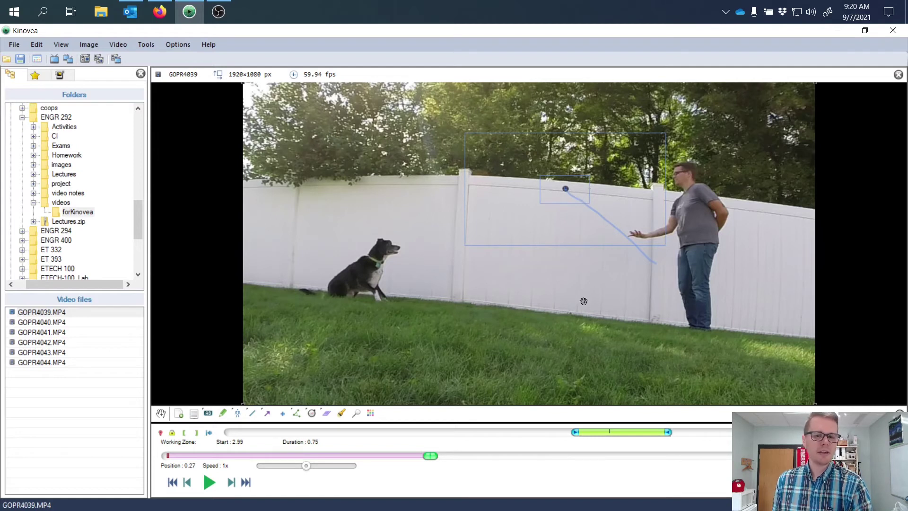
# Track the ball frame by frame over the peak of its arc, up to 0.47 s.
pyautogui.click(233, 483)
pyautogui.press('Right')
pyautogui.press('Right')
pyautogui.press('Right')
pyautogui.press('Right')
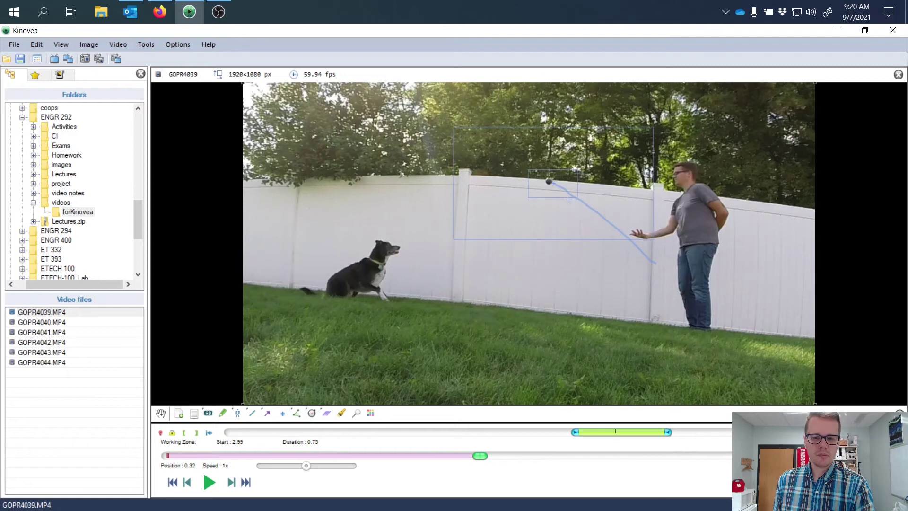
pyautogui.press('Right')
pyautogui.press('Right')
pyautogui.press('Right')
pyautogui.press('Right')
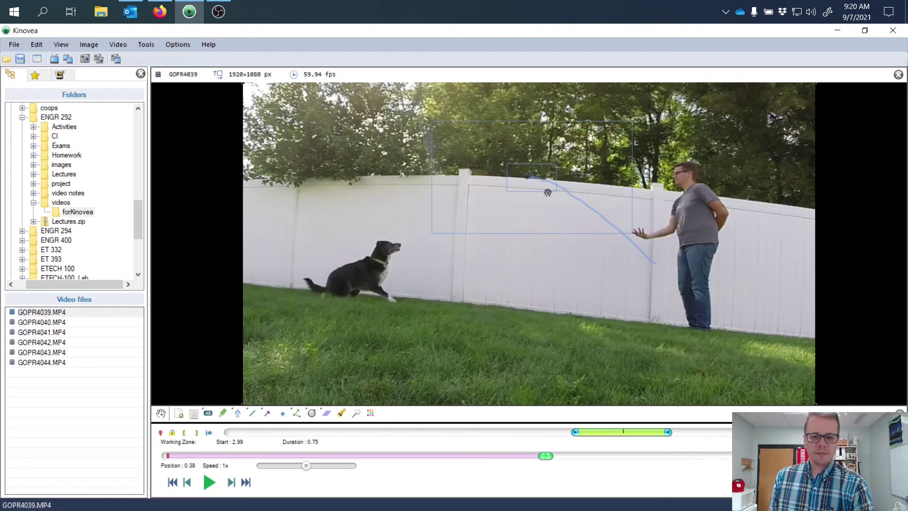
pyautogui.press('Right')
pyautogui.press('Right')
pyautogui.press('Right')
pyautogui.press('Right')
pyautogui.press('Right')
pyautogui.press('Right')
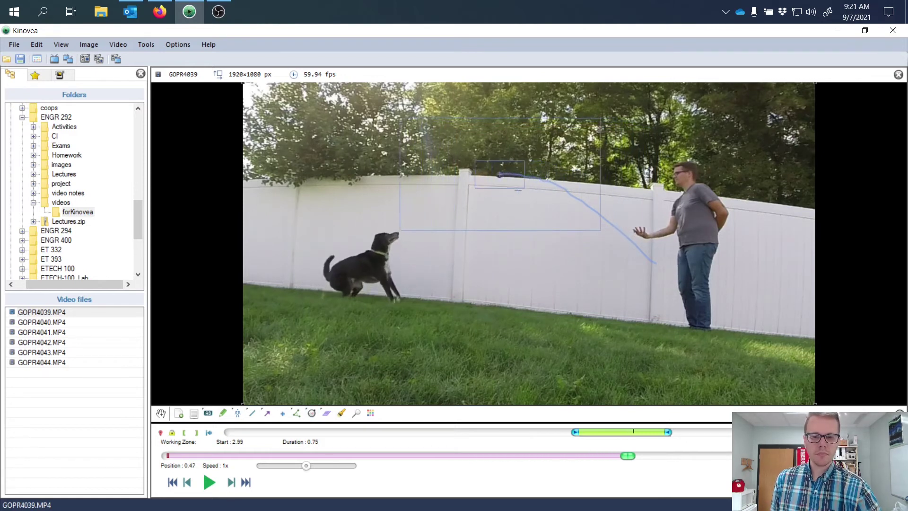
# Track the ball's descent frame by frame to the dog's mouth and play back the clip with the tracked path.
pyautogui.press('Right')
pyautogui.press('Right')
pyautogui.press('Right')
pyautogui.press('Right')
pyautogui.press('Right')
pyautogui.press('Right')
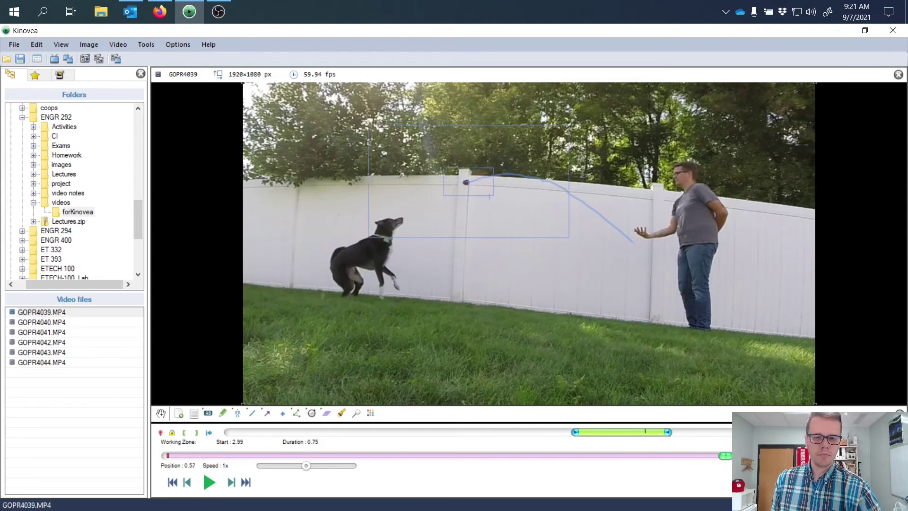
pyautogui.press('Right')
pyautogui.press('Right')
pyautogui.press('Right')
pyautogui.press('Right')
pyautogui.press('Right')
pyautogui.press('Right')
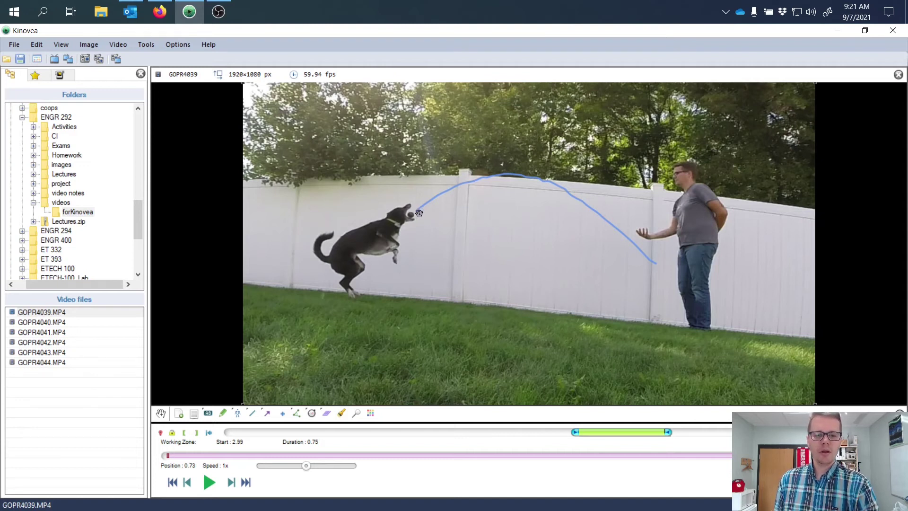
pyautogui.click(209, 484)
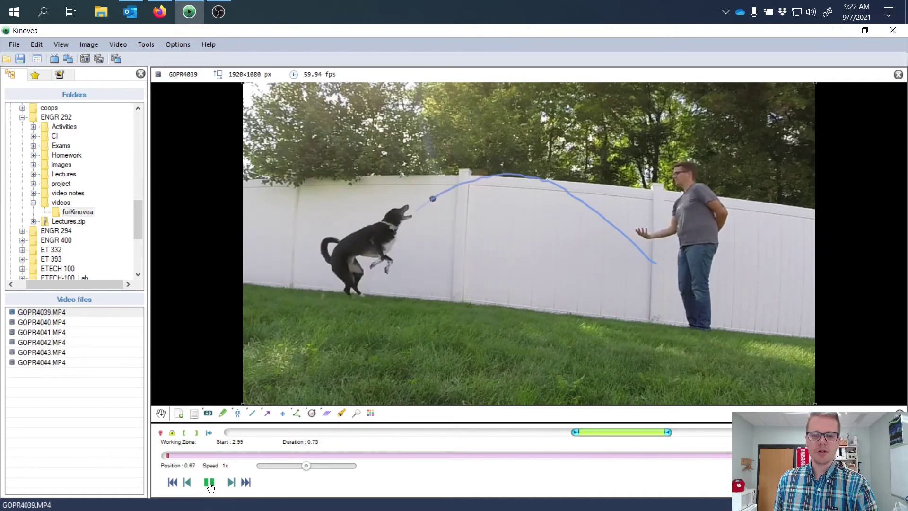
pyautogui.click(209, 484)
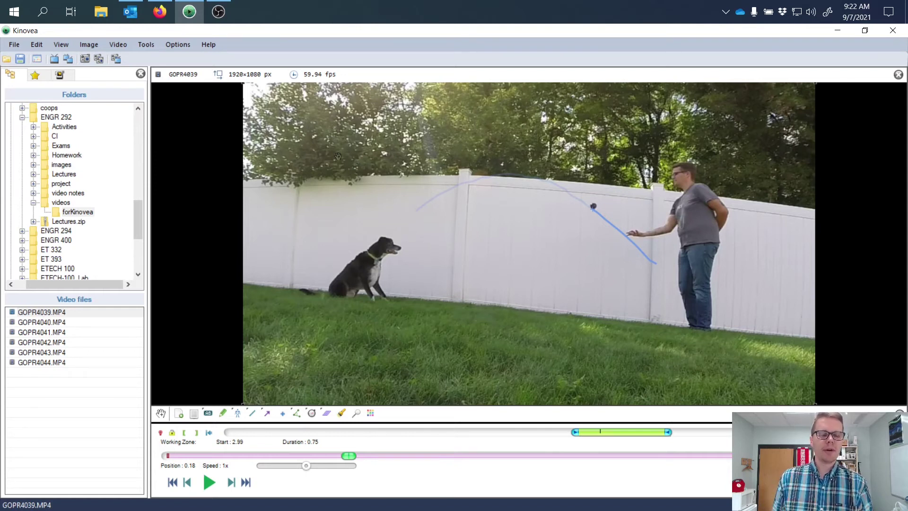
# Open the Linear kinematics analysis and plot the vertical position of the tracked ball over time.
pyautogui.click(148, 45)
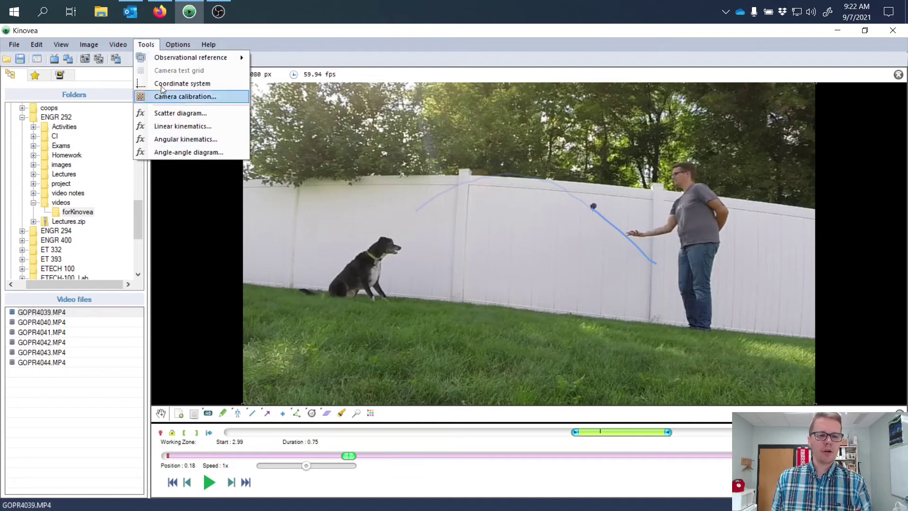
pyautogui.click(173, 127)
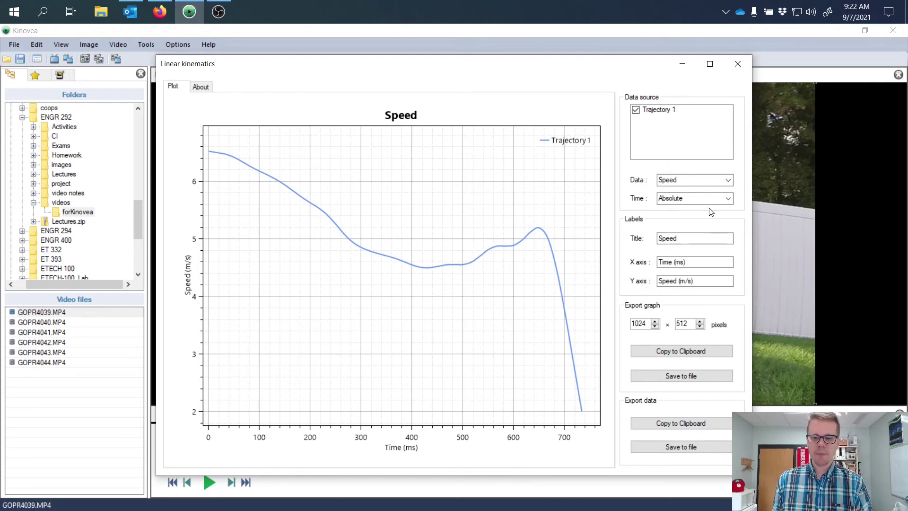
pyautogui.click(717, 185)
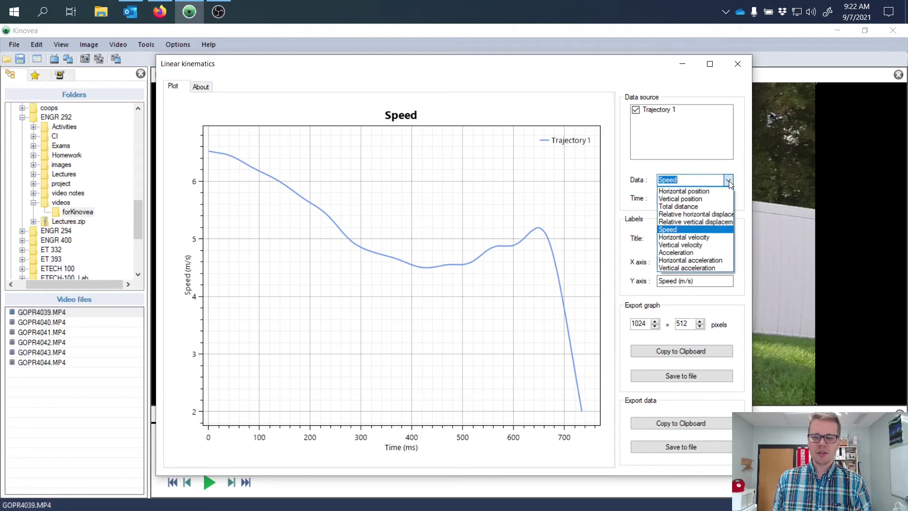
pyautogui.click(713, 199)
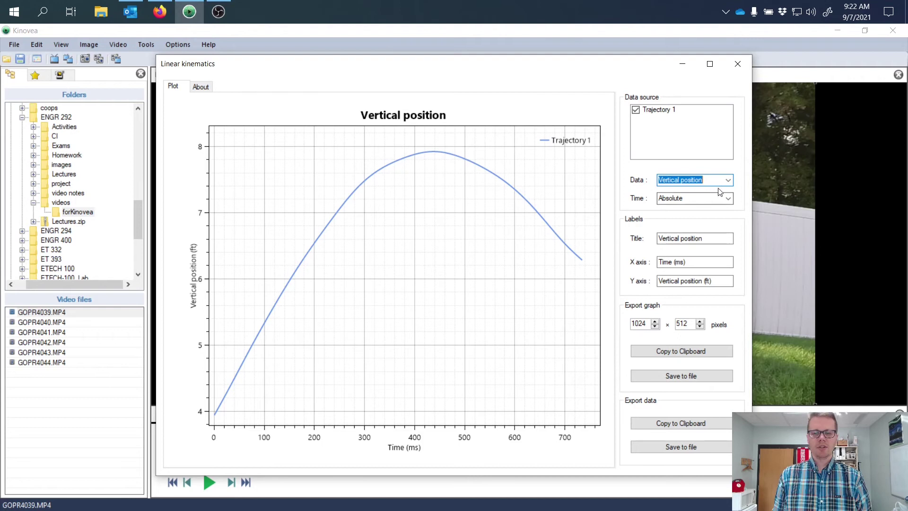
# Plot the ball's vertical velocity and acceleration, and close the Linear kinematics analysis.
pyautogui.click(728, 180)
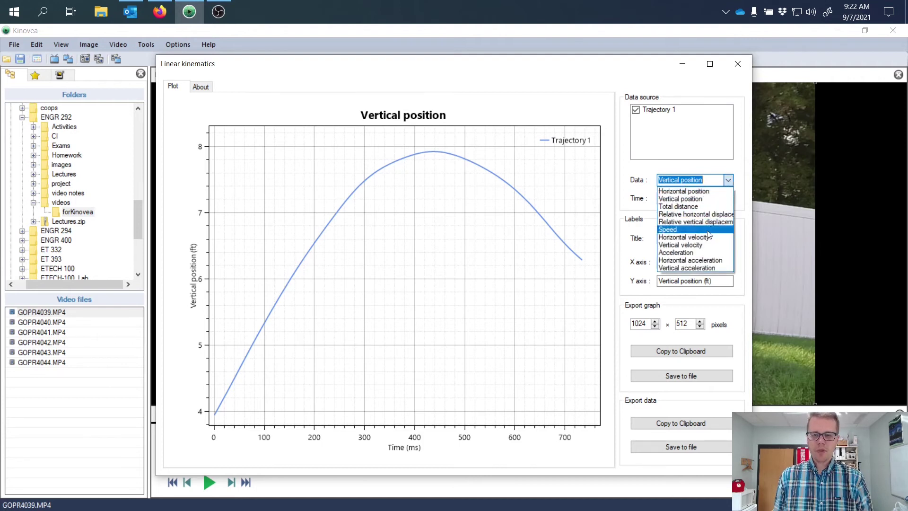
pyautogui.click(708, 245)
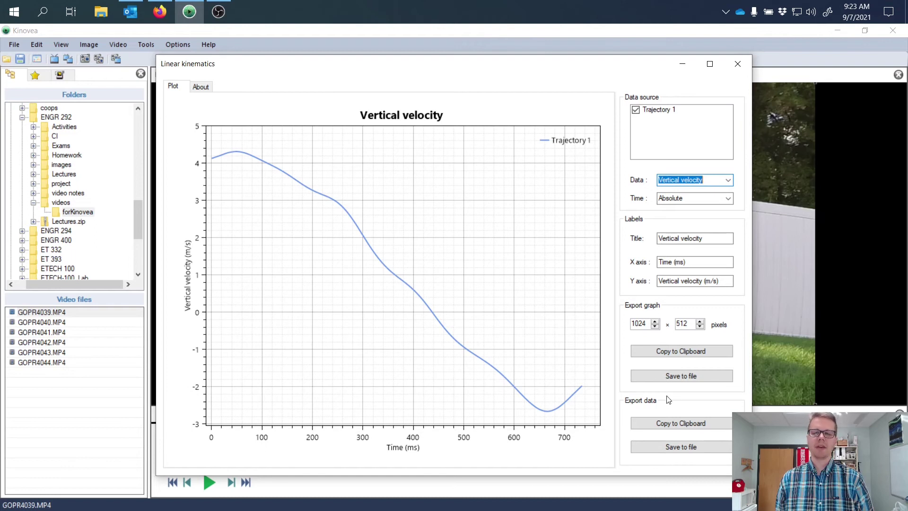
pyautogui.click(727, 180)
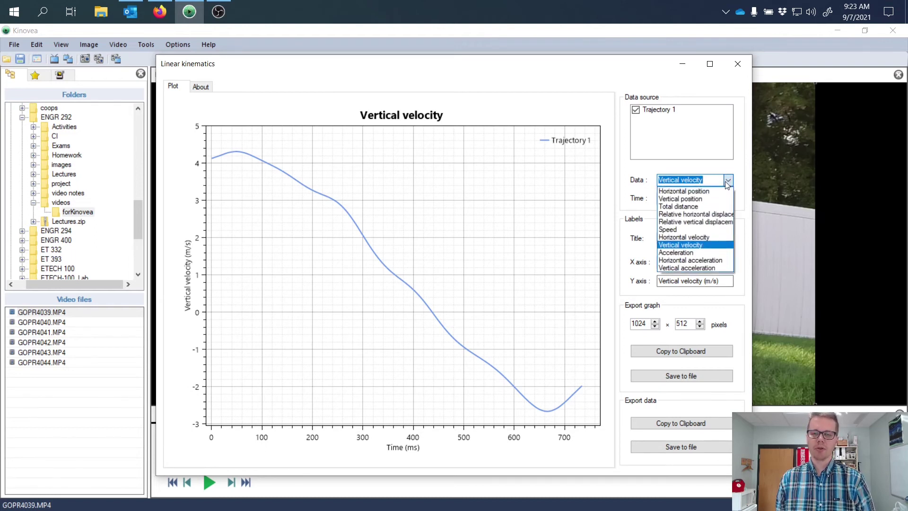
pyautogui.click(703, 253)
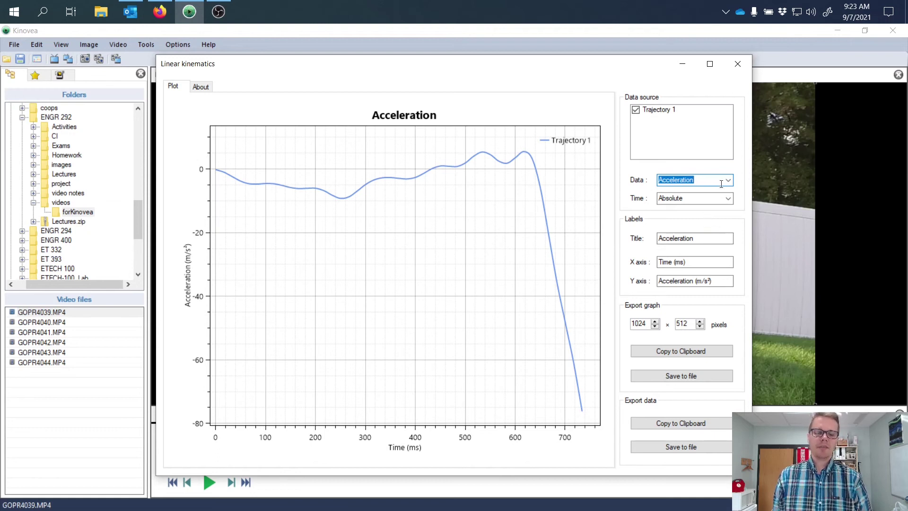
pyautogui.click(738, 64)
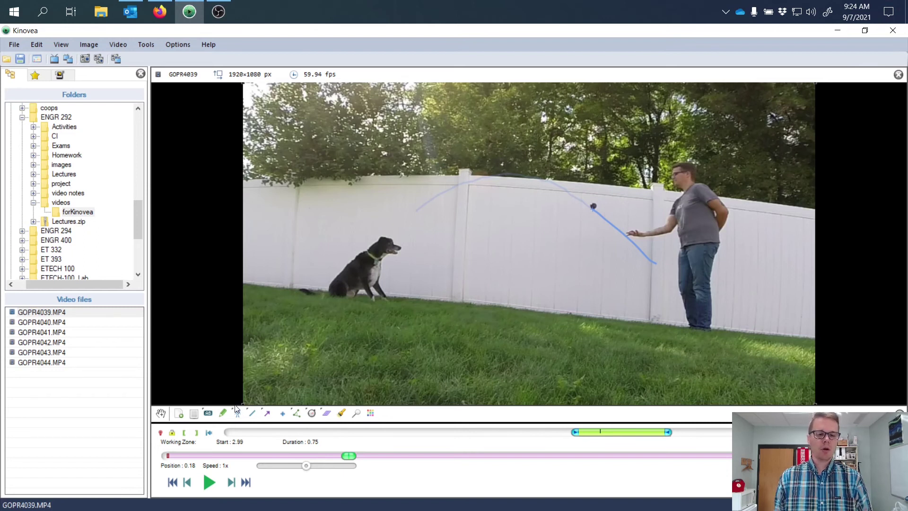
# Add the text label "Vertical Velocity is zero" and place it just above the peak of the ball's path.
pyautogui.click(209, 413)
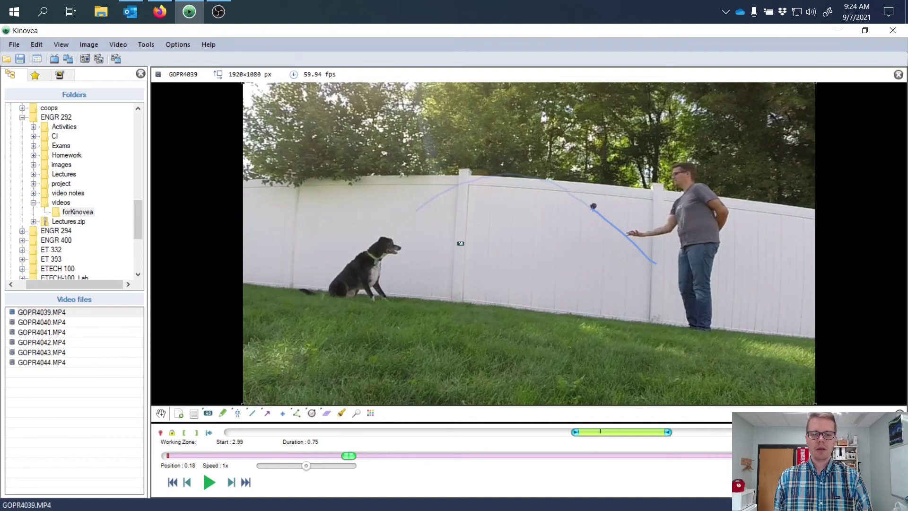
pyautogui.click(514, 169)
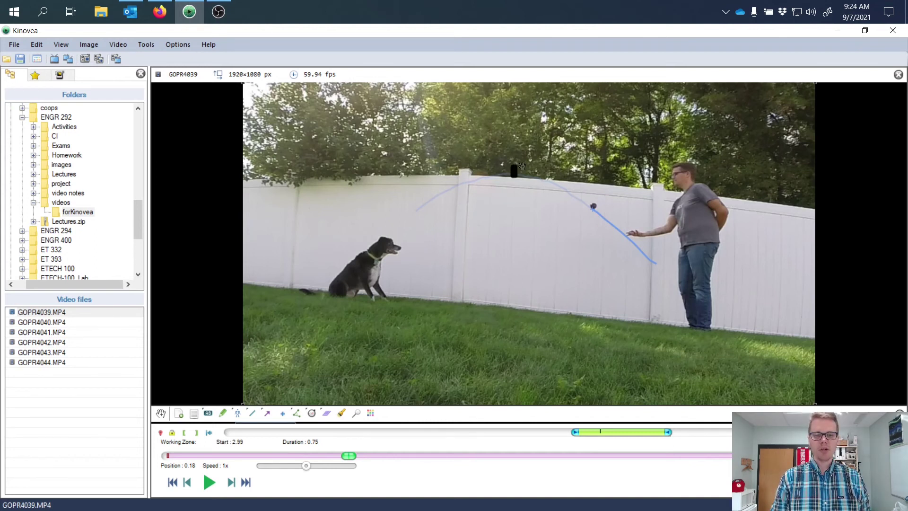
pyautogui.write('Vertic')
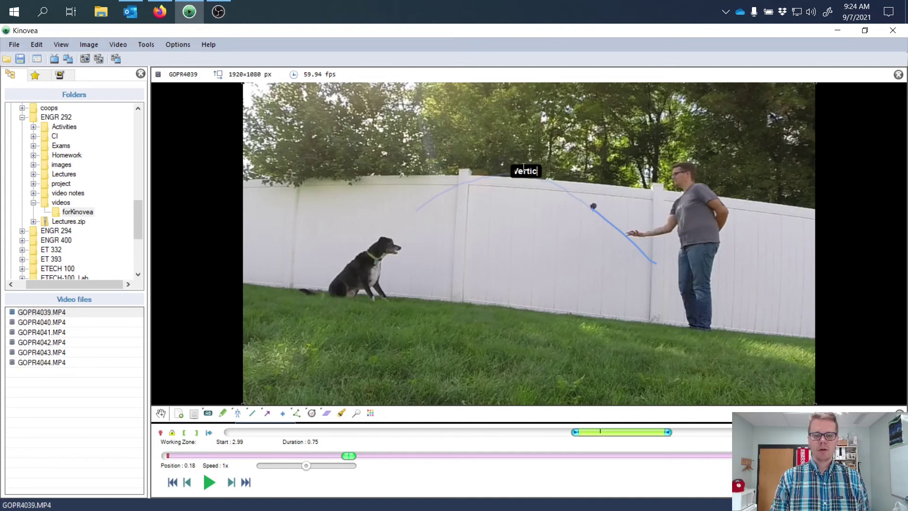
pyautogui.write('al Veloci')
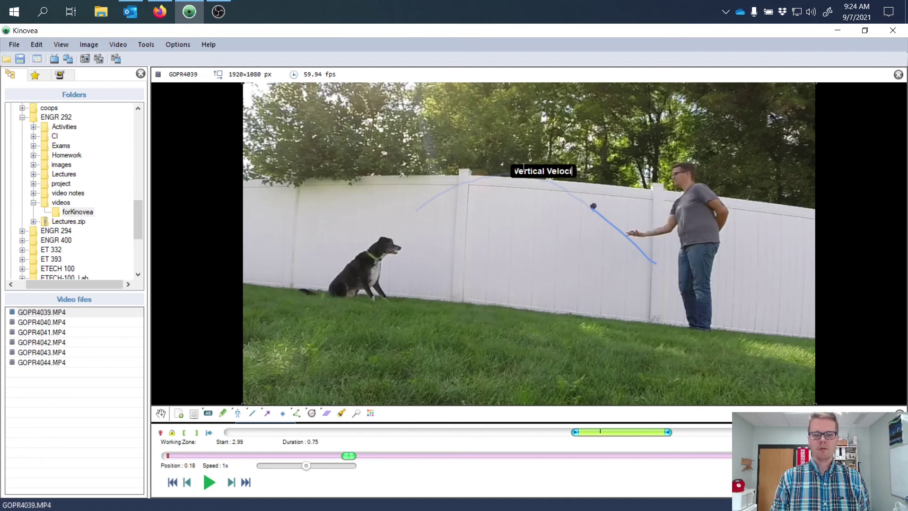
pyautogui.write('ty is zero')
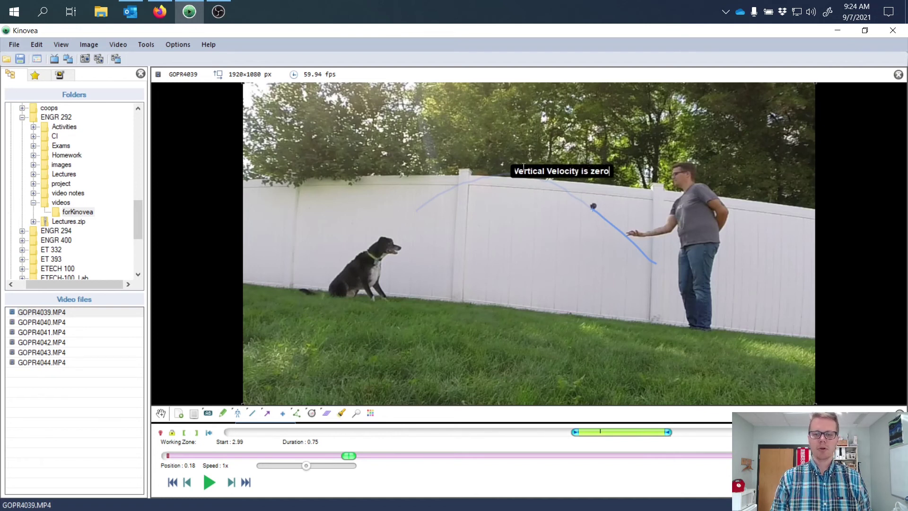
pyautogui.click(534, 229)
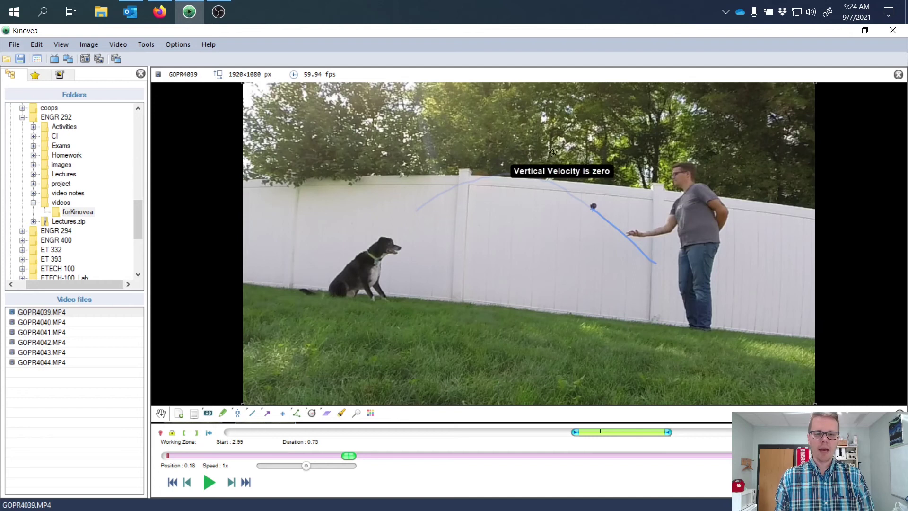
pyautogui.moveTo(543, 173); pyautogui.dragTo(507, 156)
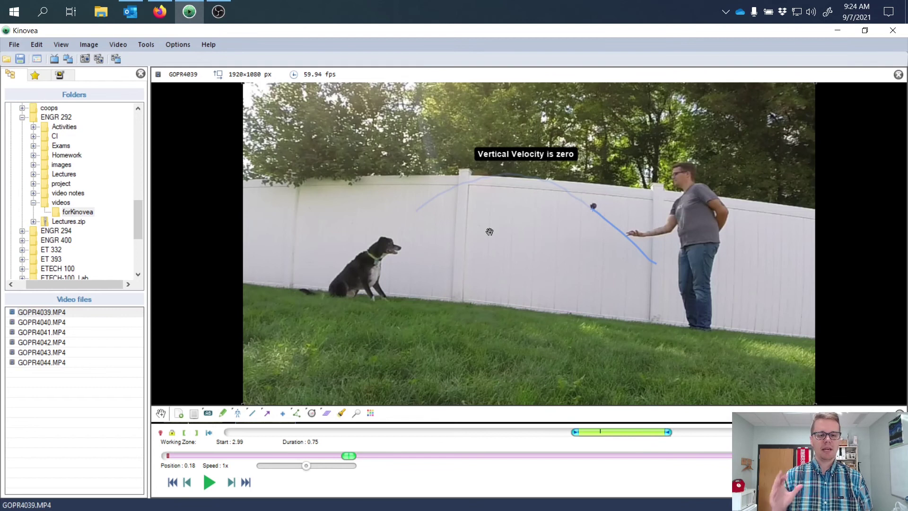
# Place a stopwatch on the grass in the image's lower right corner, set it to Clock mode, and play back the clip.
pyautogui.click(311, 413)
pyautogui.click(749, 374)
pyautogui.doubleClick(751, 376)
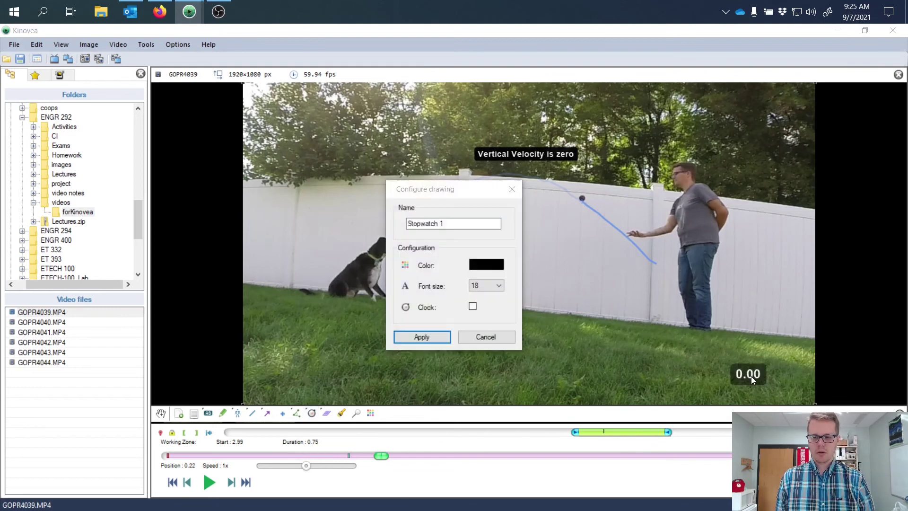
pyautogui.click(473, 306)
pyautogui.click(441, 336)
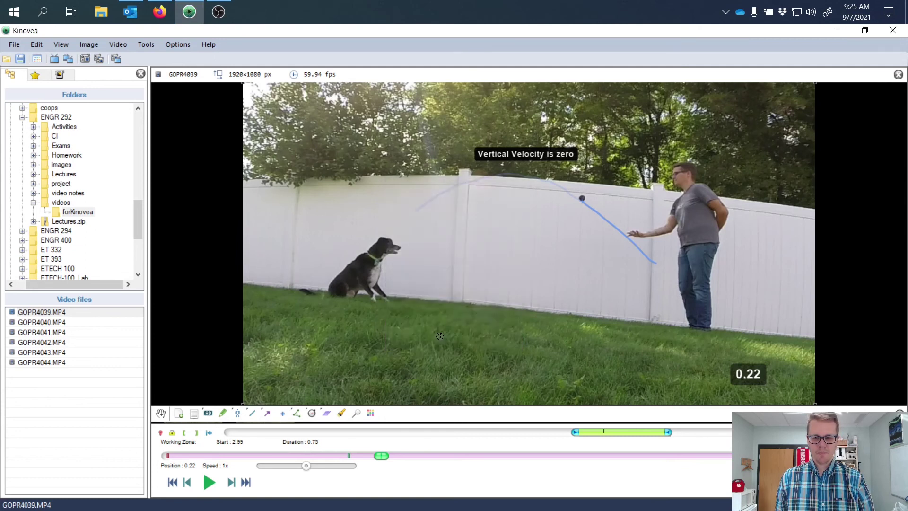
pyautogui.click(208, 485)
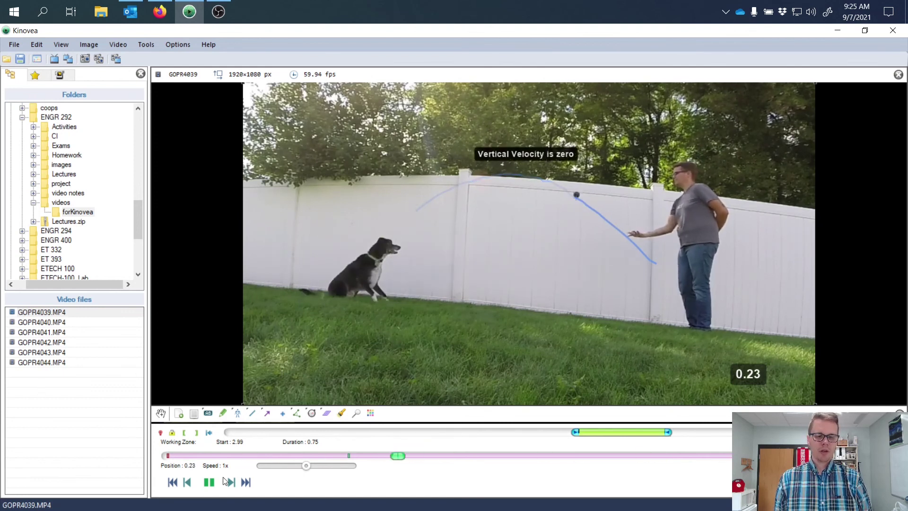
pyautogui.click(372, 278)
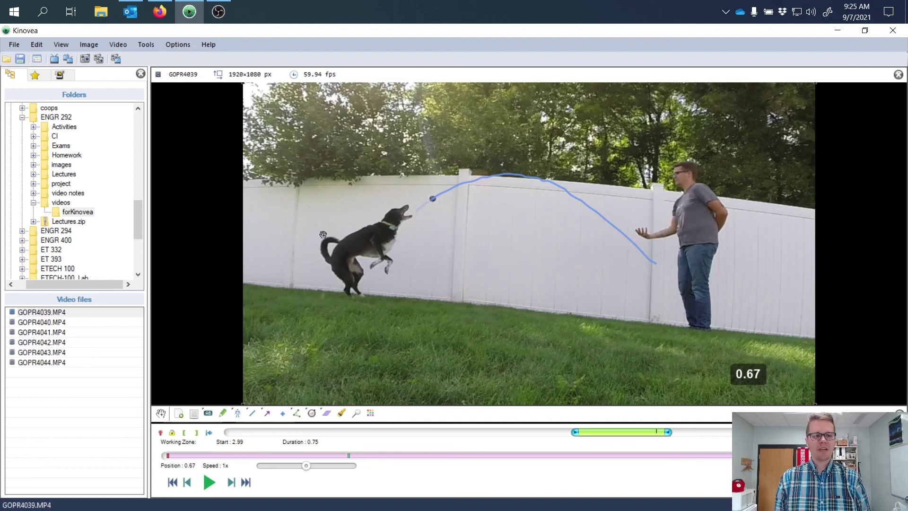
# Bring up the commands for saving or exporting the annotated video.
pyautogui.click(15, 45)
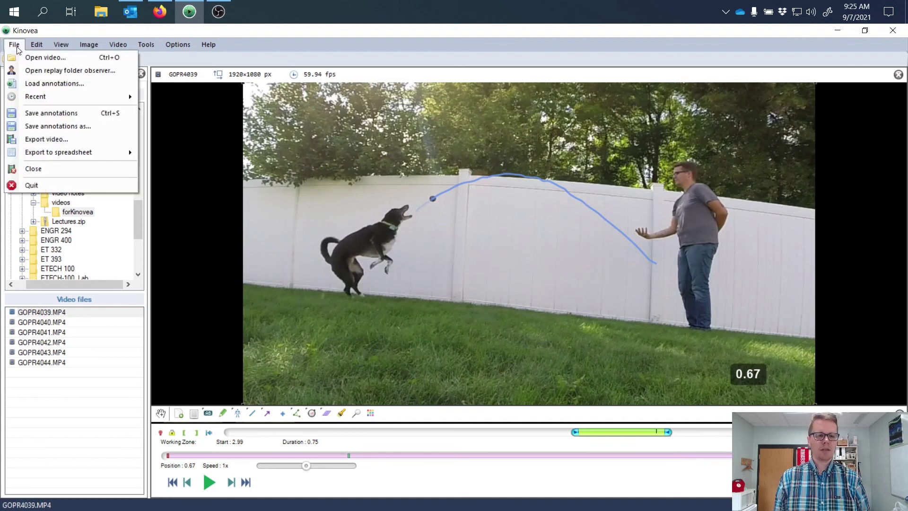